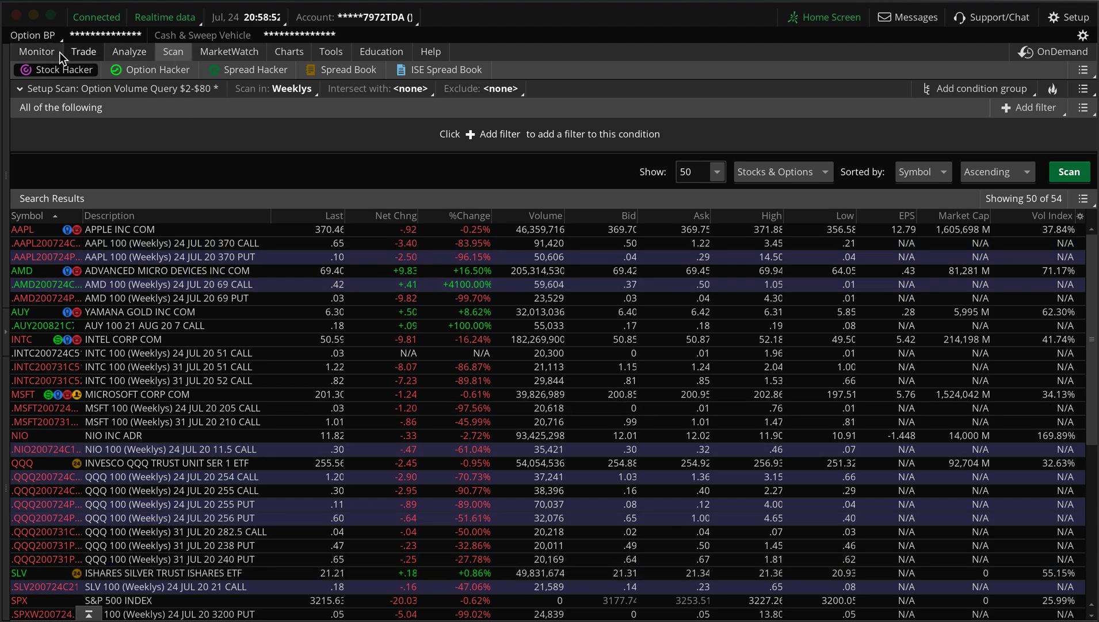
- Visit the Trade page, return to the scanner, and collapse then re-expand the scan setup
left_click(82, 55)
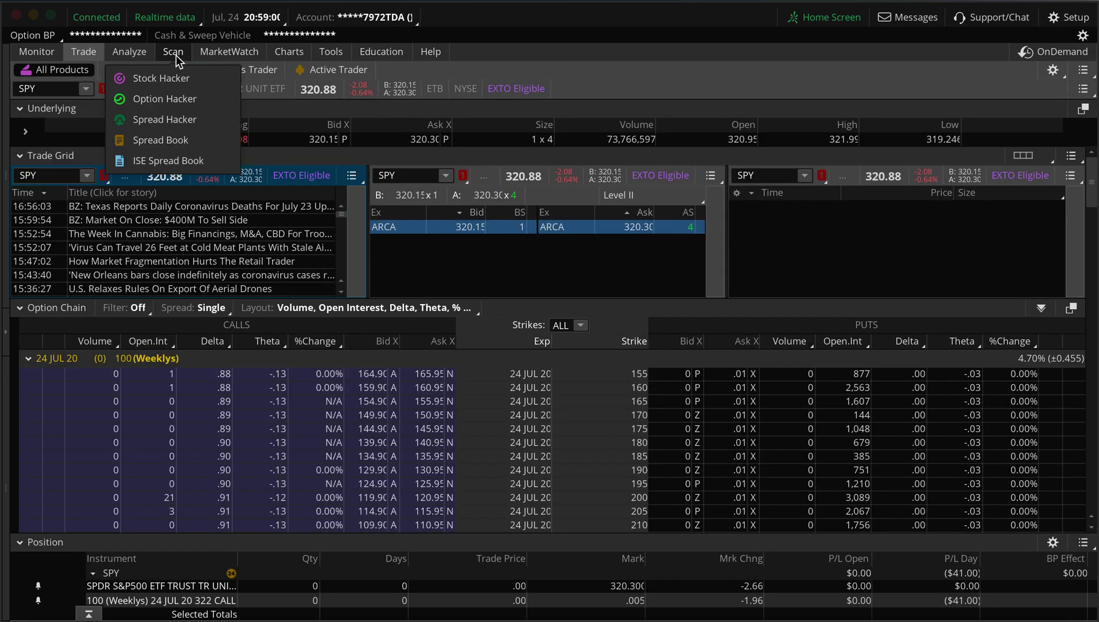
left_click(176, 53)
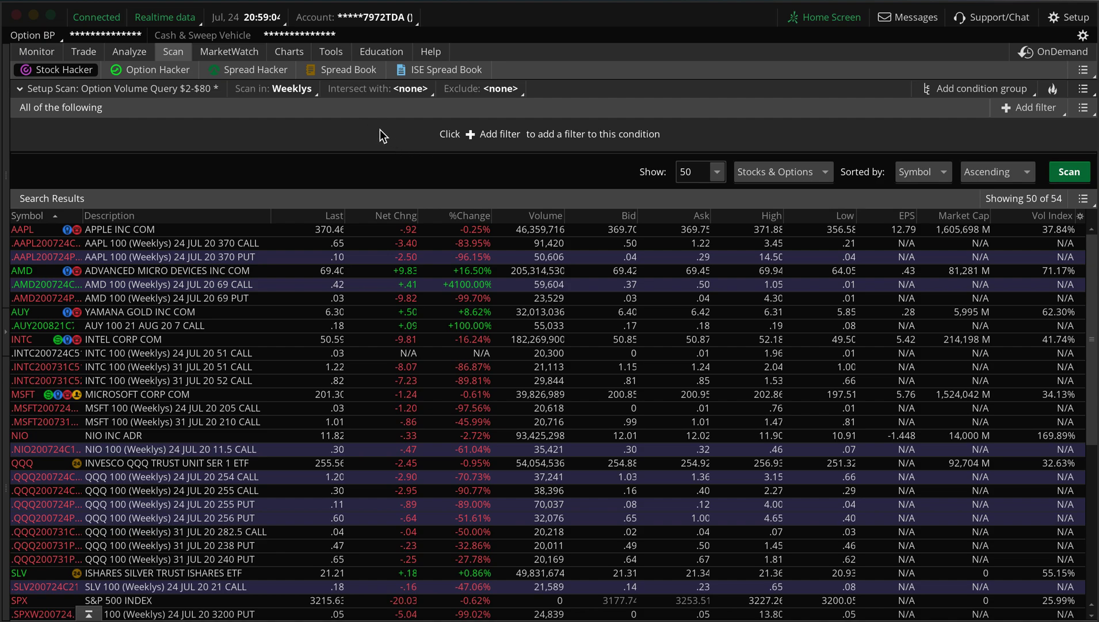
left_click(168, 91)
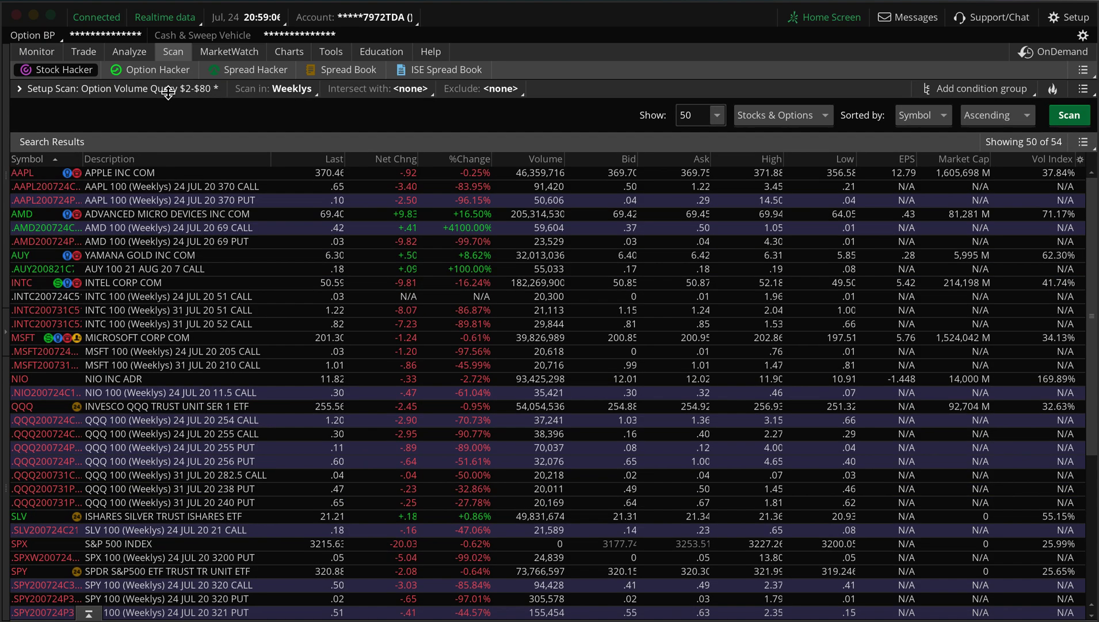
left_click(168, 90)
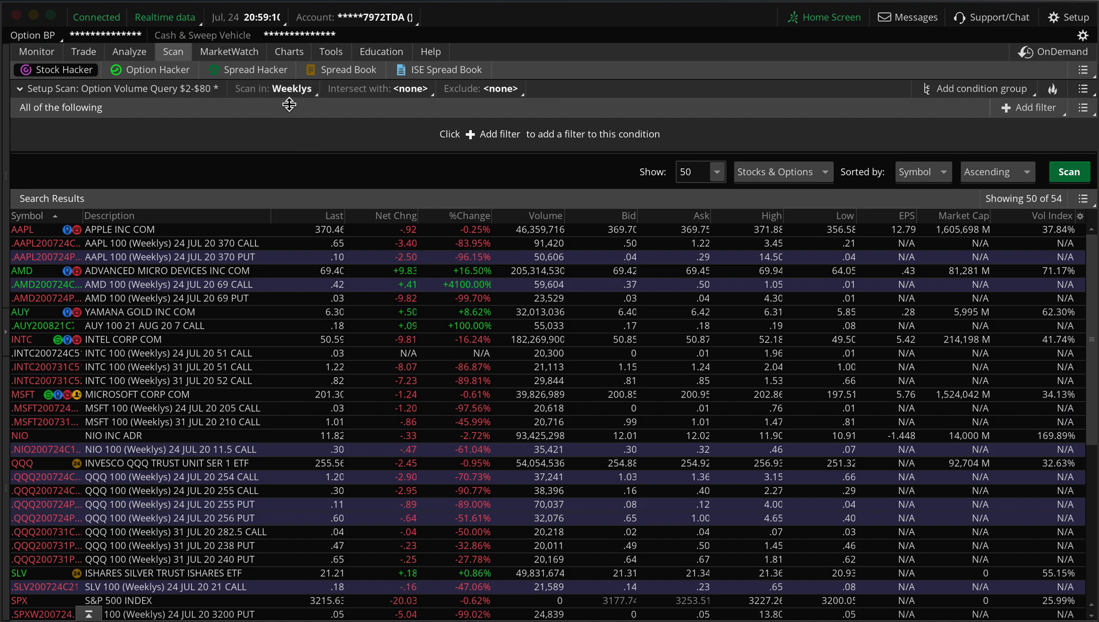
- Browse the 'Scan in' watchlist submenus without changing the selection
left_click(282, 91)
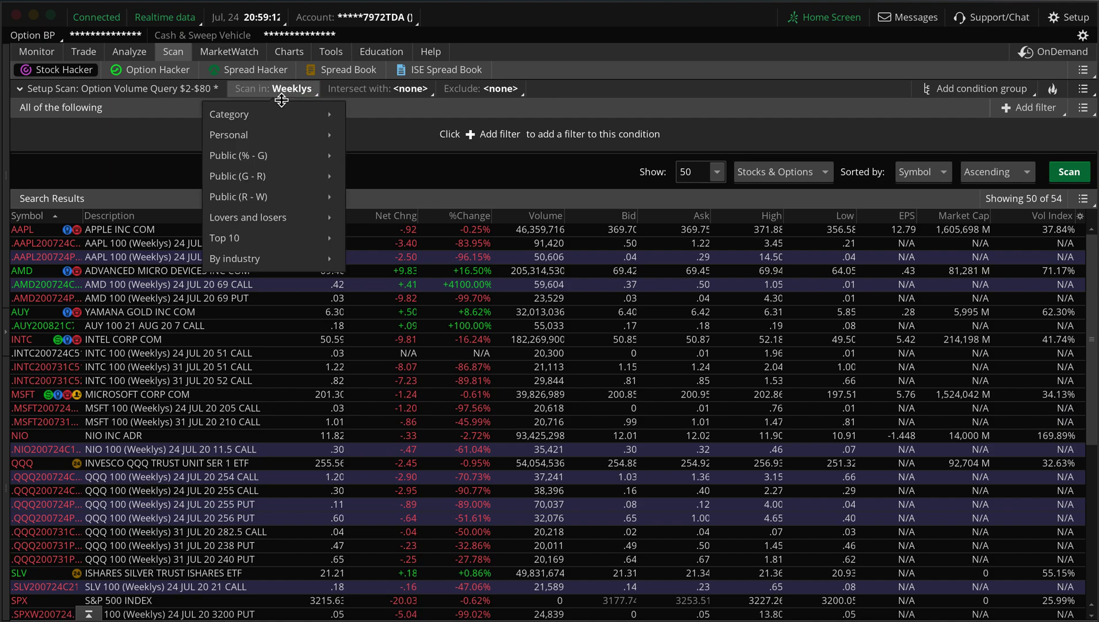
mouse_move(268, 158)
mouse_move(264, 198)
mouse_move(251, 254)
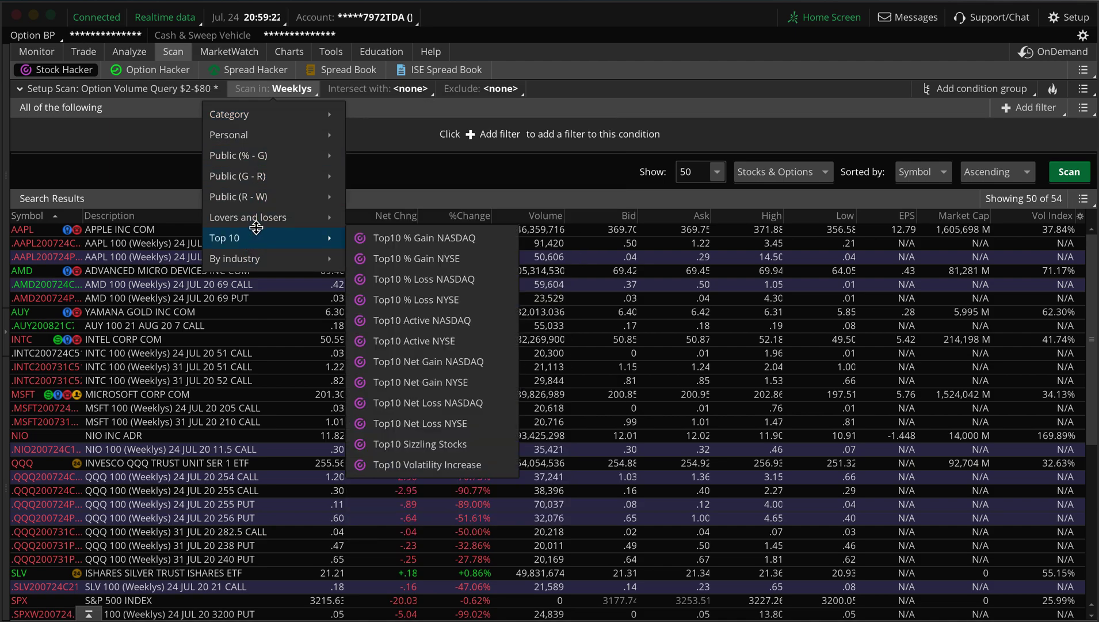
mouse_move(256, 222)
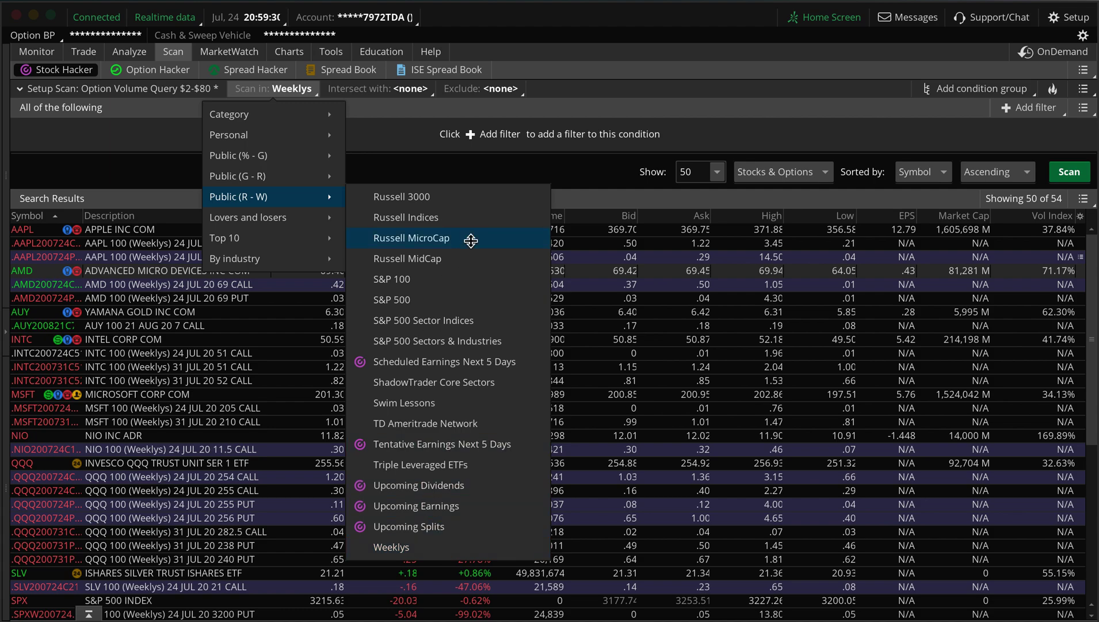
- Browse the Personal and Public lists under 'Intersect with', leaving no list selected
left_click(370, 91)
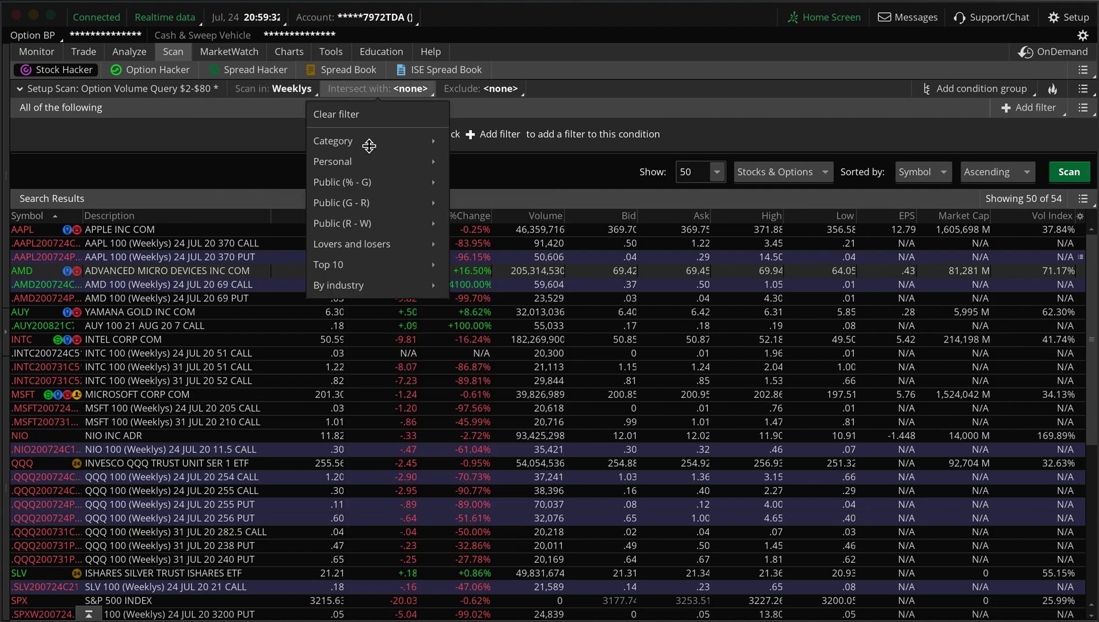
mouse_move(367, 187)
mouse_move(367, 165)
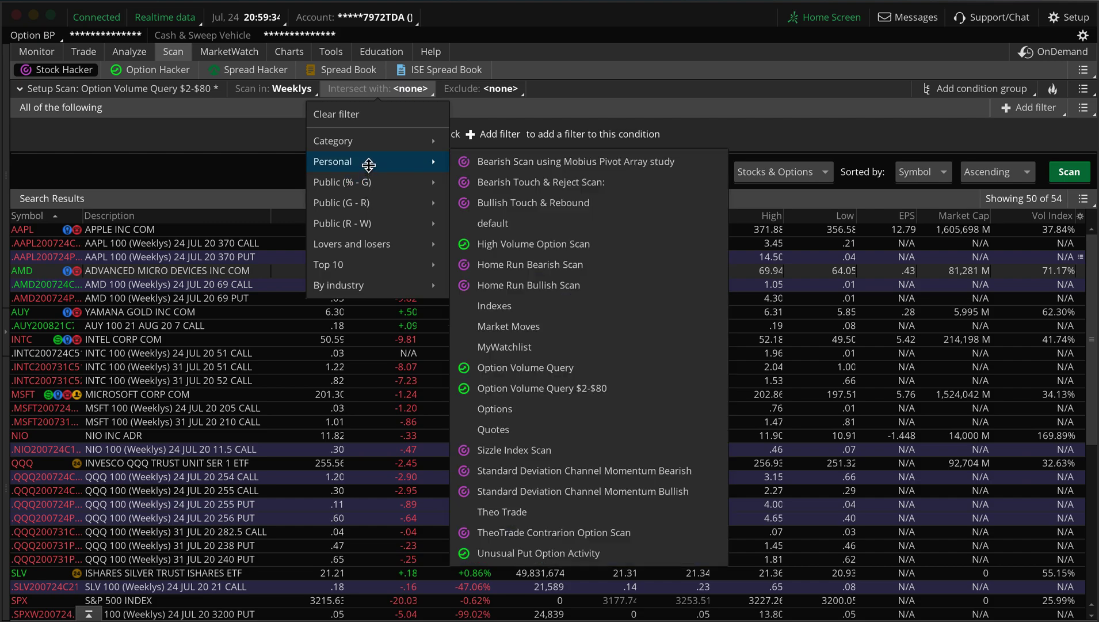
mouse_move(366, 213)
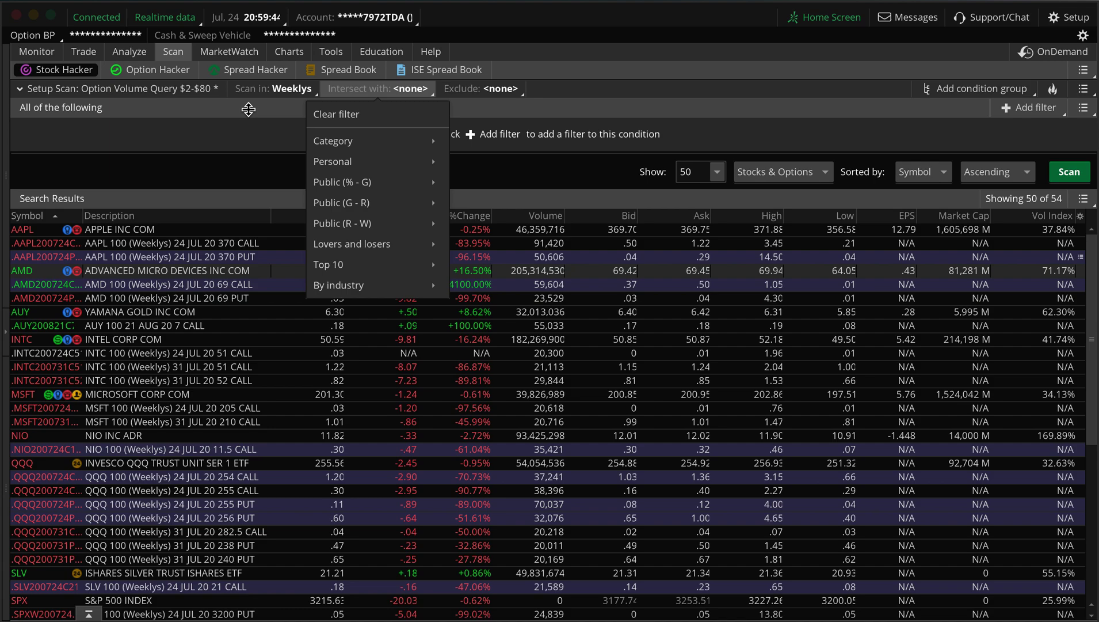
left_click(248, 109)
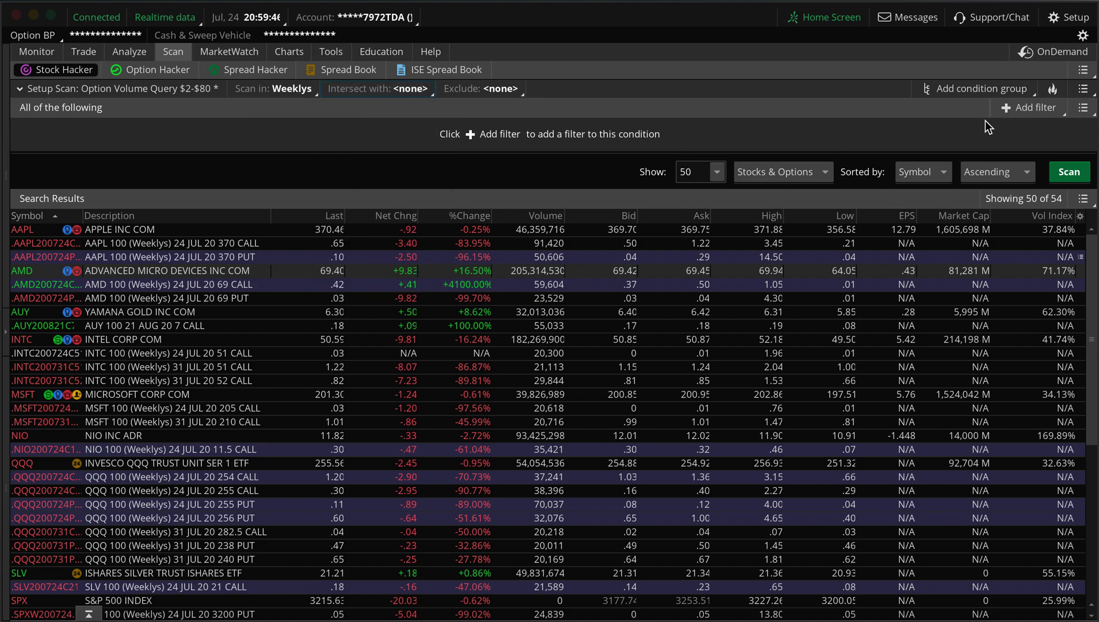
- Add an Option filter on 'Days to exp' with min 0 and max 21
left_click(1024, 108)
left_click(1016, 152)
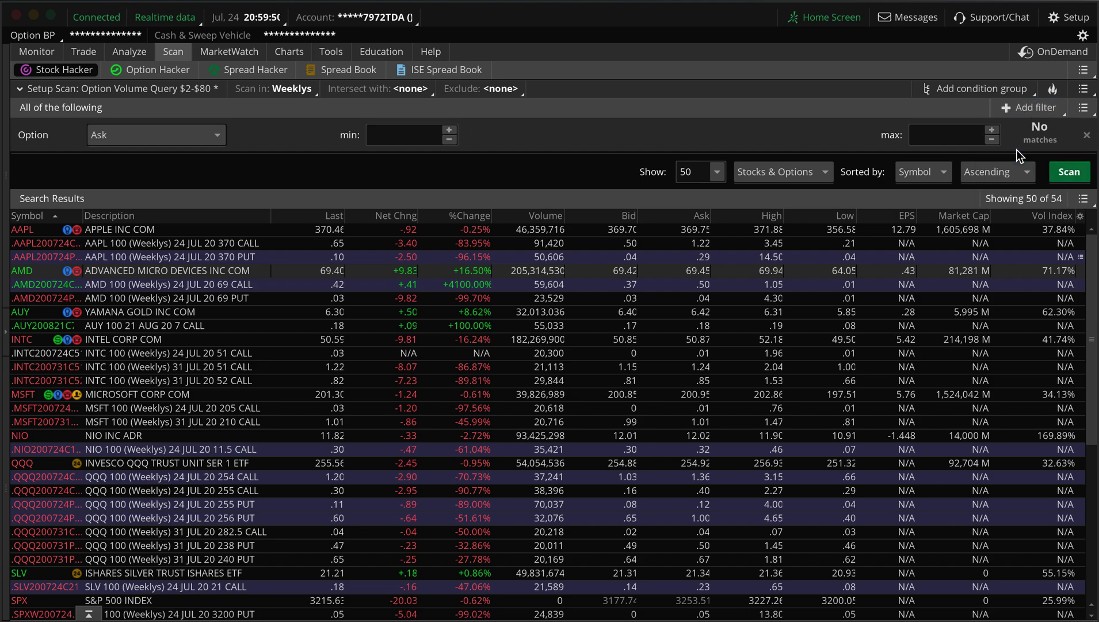
left_click(187, 134)
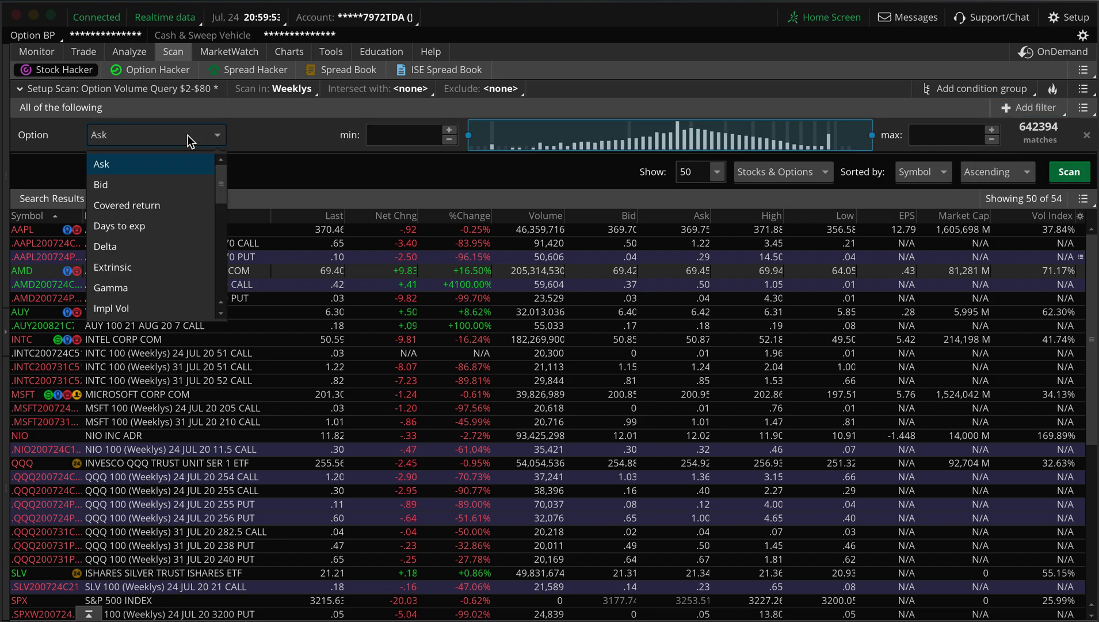
left_click(195, 228)
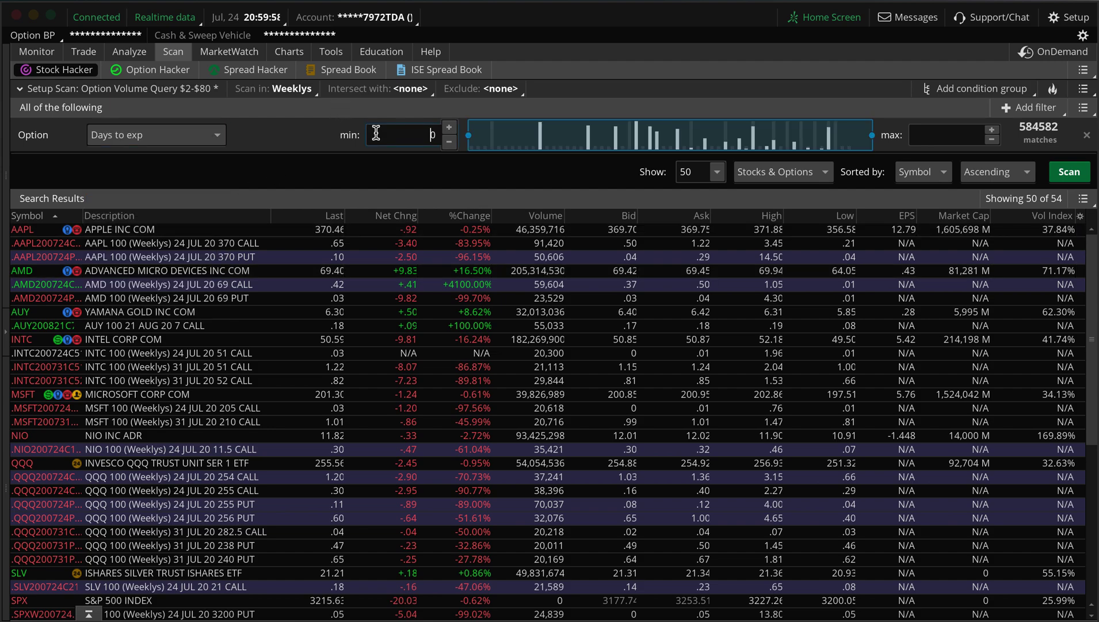
left_click(944, 137)
left_click_drag(947, 137, 1002, 141)
type("21")
left_click(1017, 108)
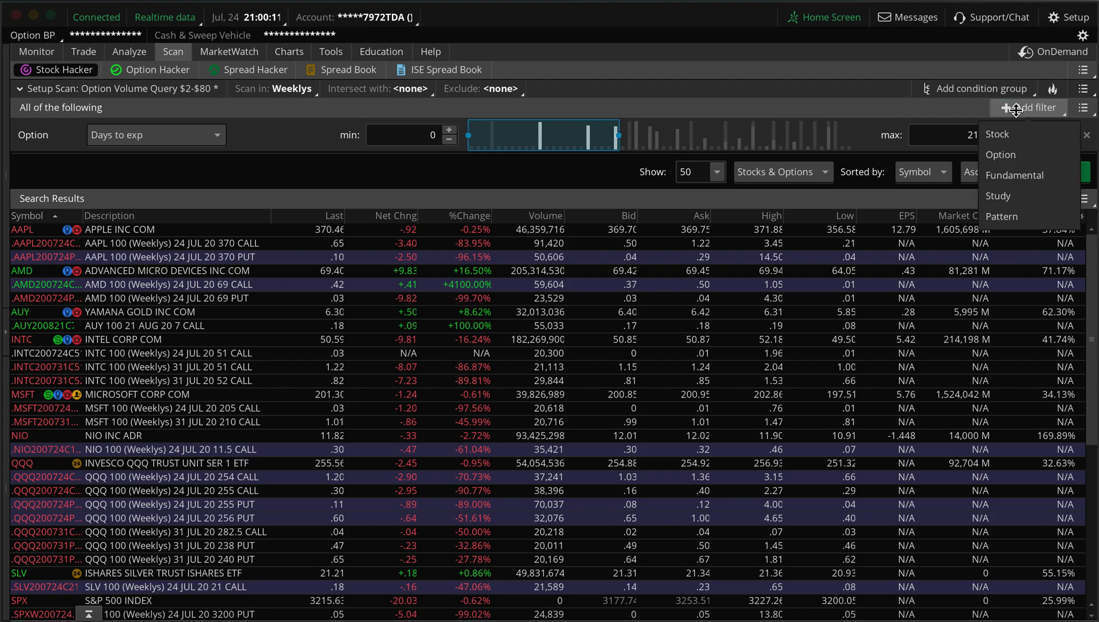
- Add a second Option filter requiring Volume of at least 20,000
left_click(999, 154)
left_click(187, 169)
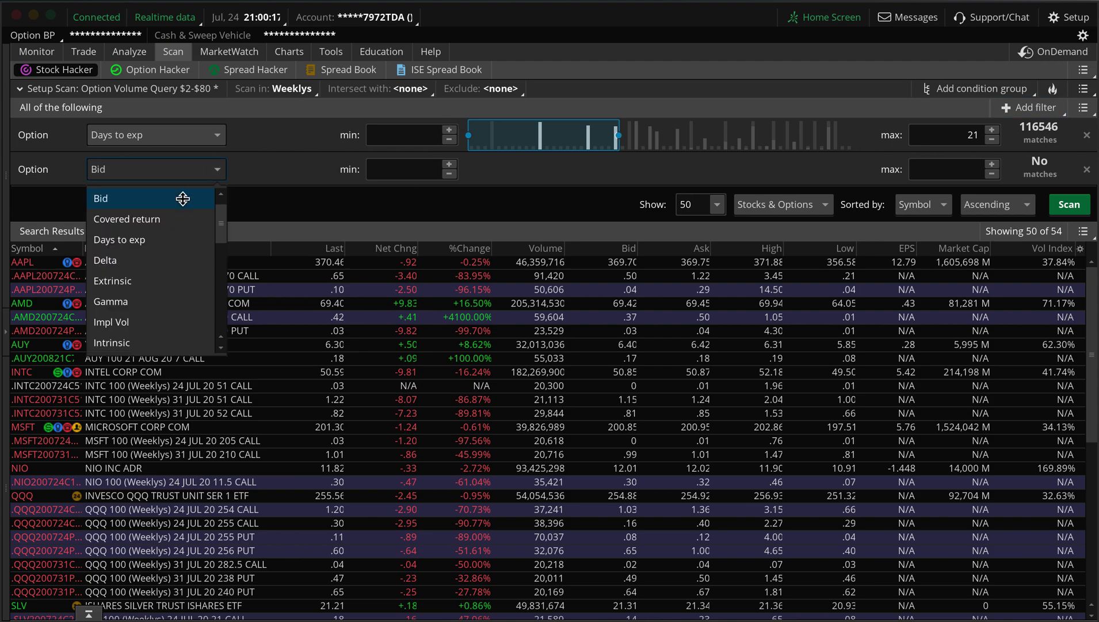
scroll(178, 293, "down", 1)
scroll(177, 293, "up", 2)
scroll(177, 294, "down", 3)
scroll(178, 294, "down", 5)
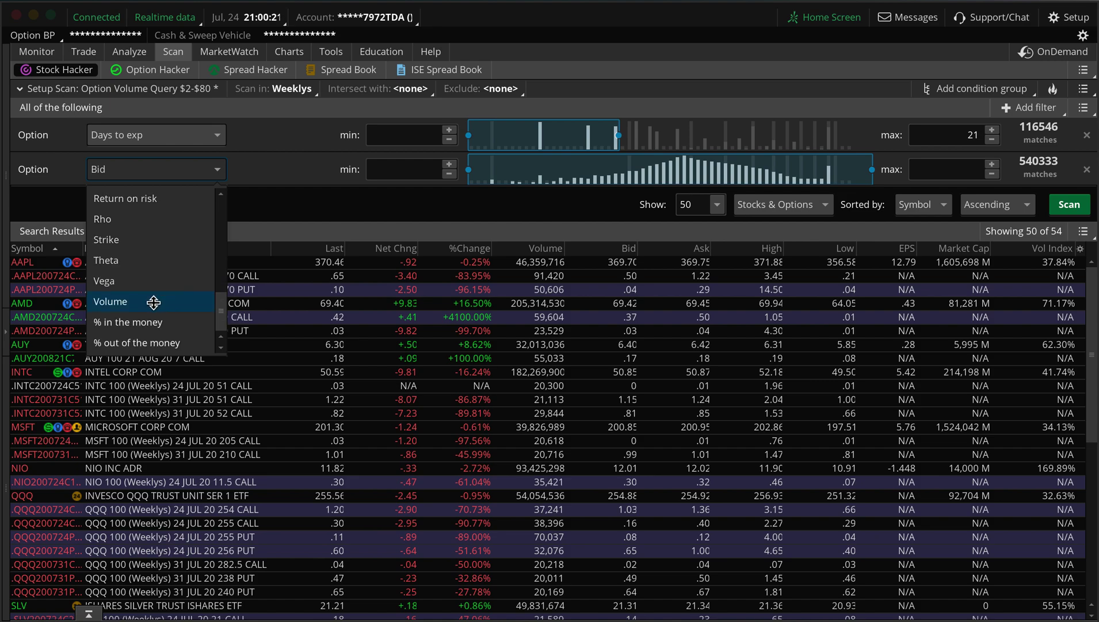
left_click(154, 301)
left_click(408, 169)
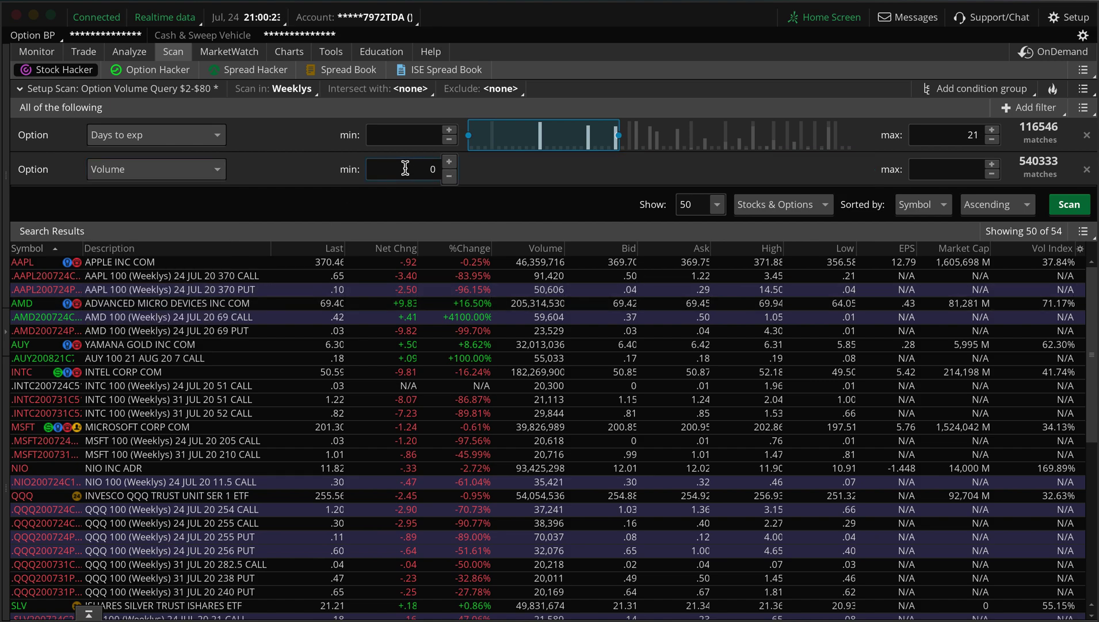
type("20")
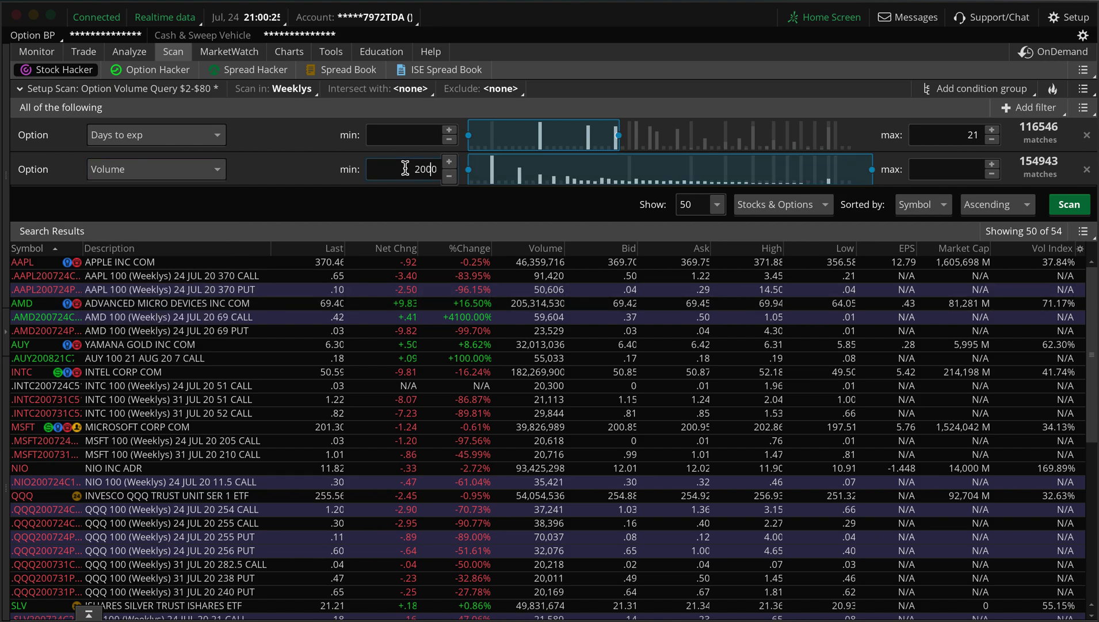
type("00")
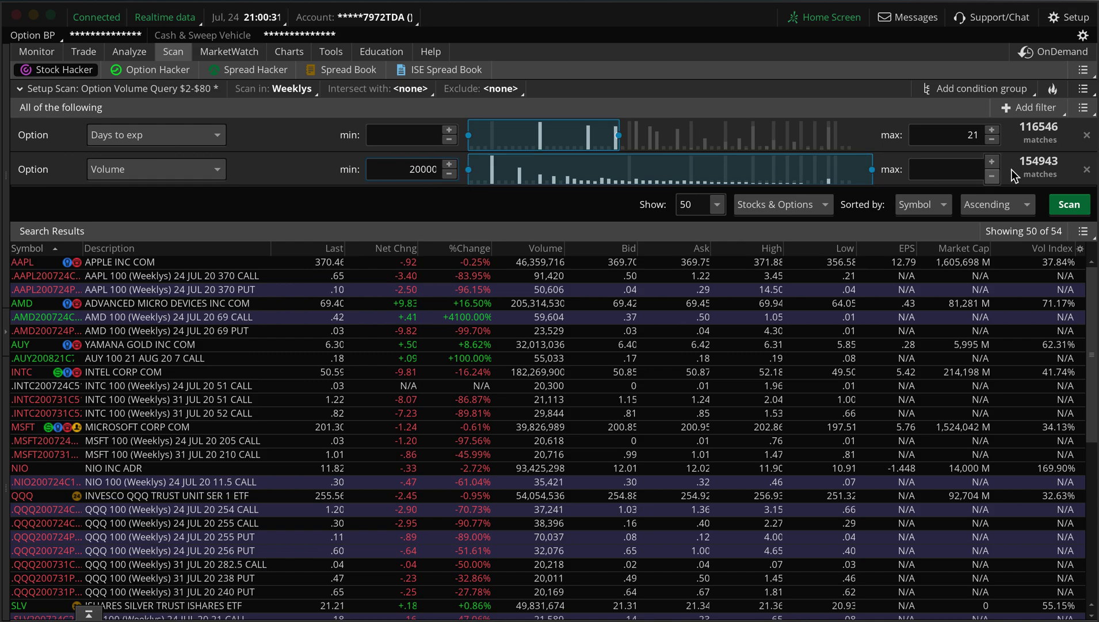
left_click(1036, 109)
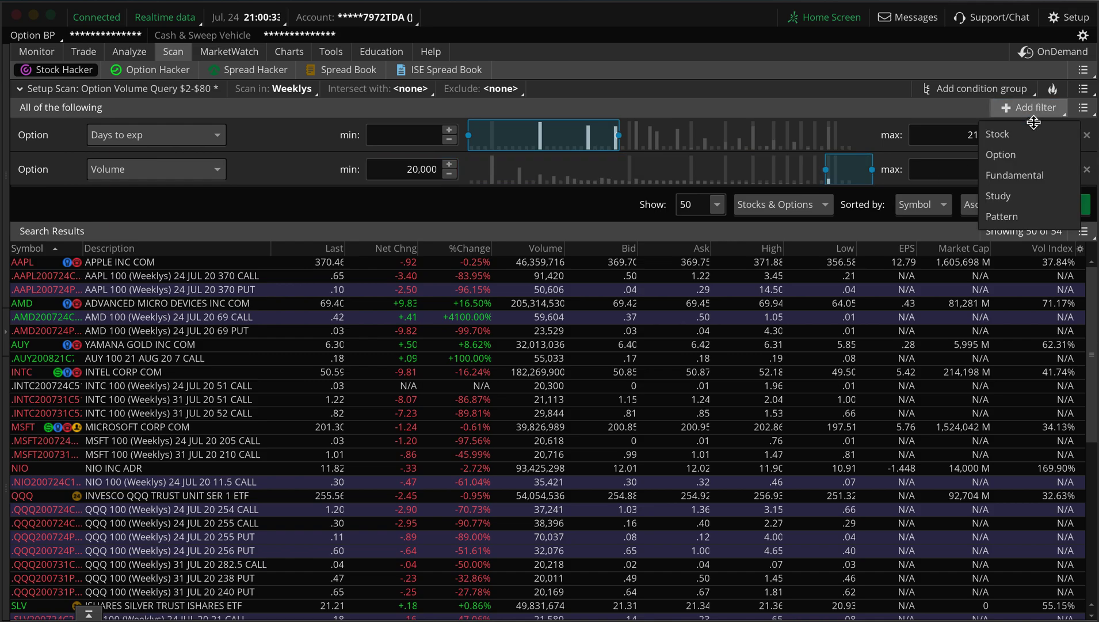
- Add a third Option filter on the Last price field
left_click(1028, 155)
left_click(181, 201)
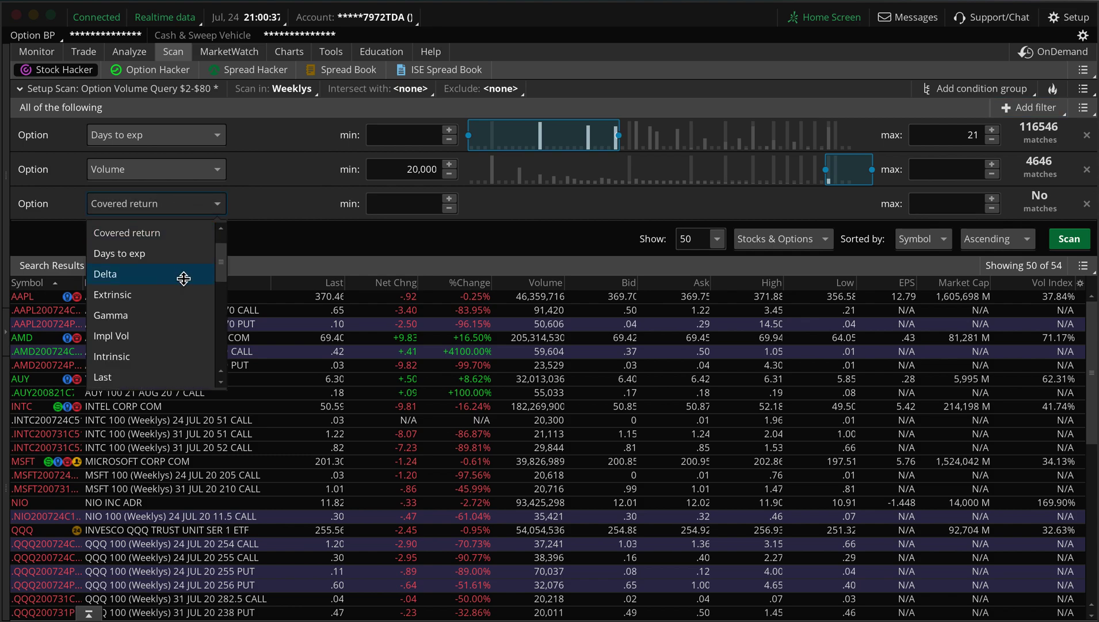
scroll(183, 276, "down", 4)
scroll(183, 277, "up", 5)
scroll(183, 278, "down", 1)
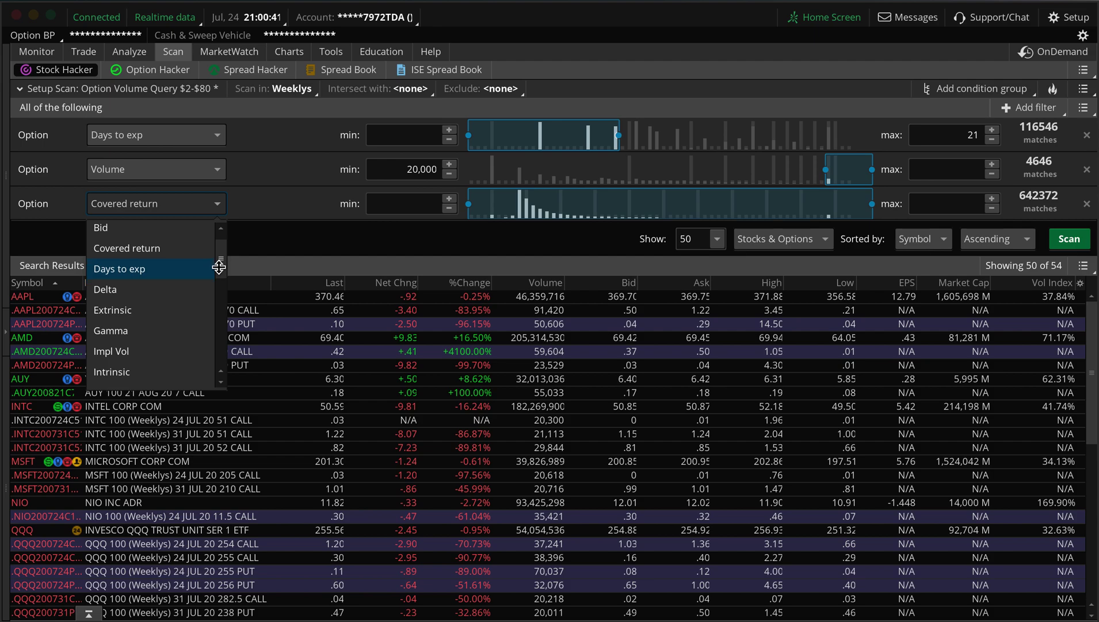
scroll(218, 273, "down", 4)
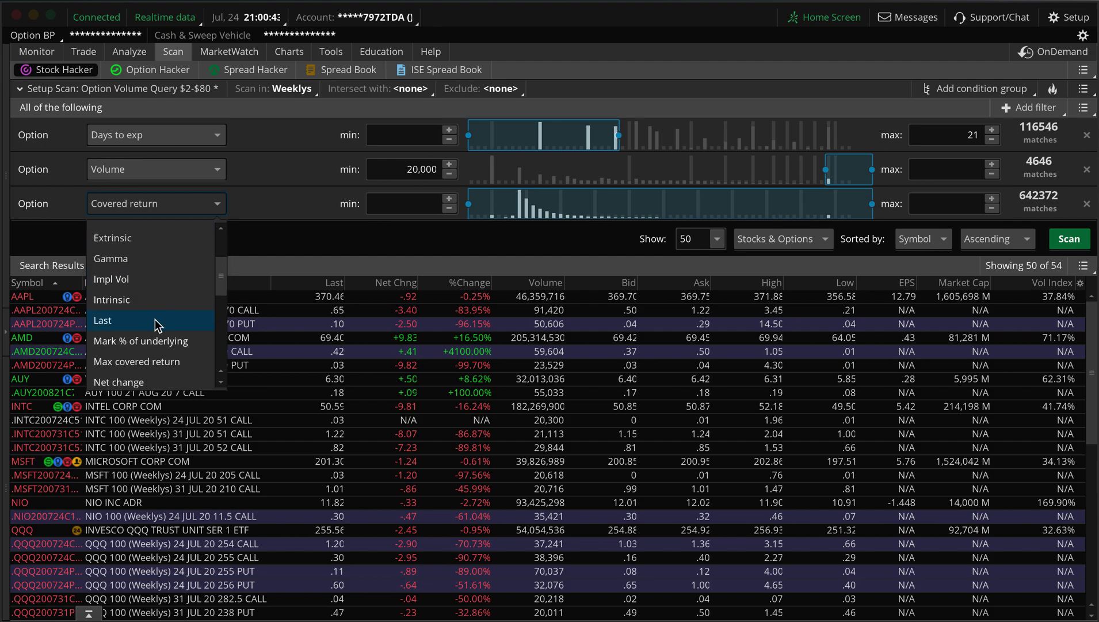
left_click(155, 319)
- Limit the Last price to .20–1.25 and run the scan
left_click(425, 202)
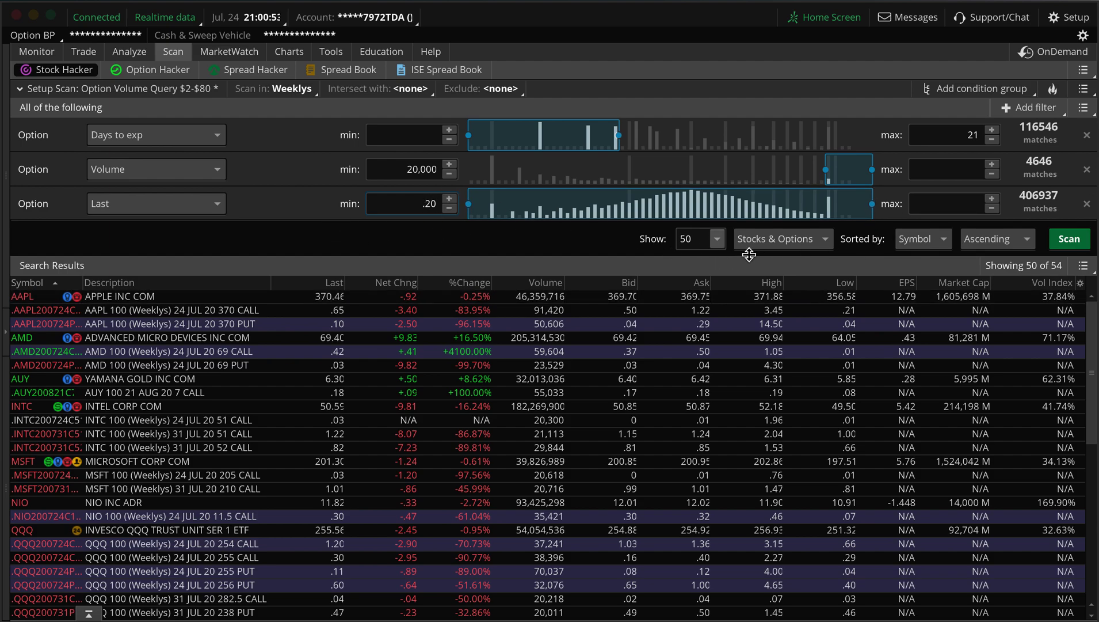
left_click(964, 208)
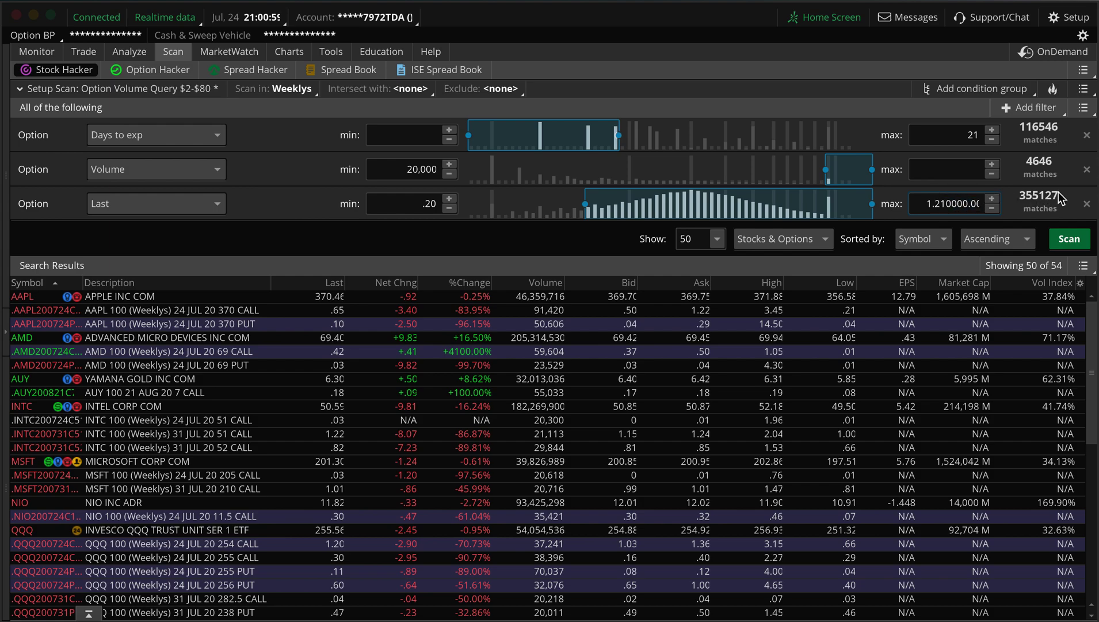
type("1.25")
key("Home")
key("Right")
key("Delete")
key("Delete")
key("Delete")
key("Delete")
key("Delete")
key("Delete")
key("Delete")
key("Delete")
left_click(1070, 238)
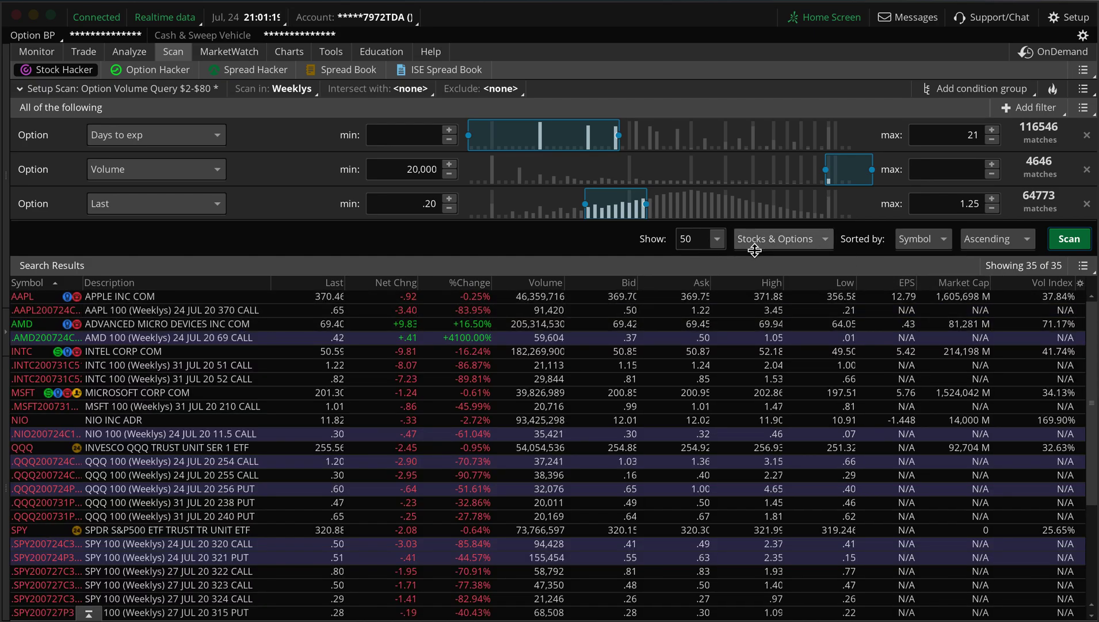
- Keep the results as Stocks & Options and scroll through the 35 matches
left_click(791, 239)
left_click(791, 239)
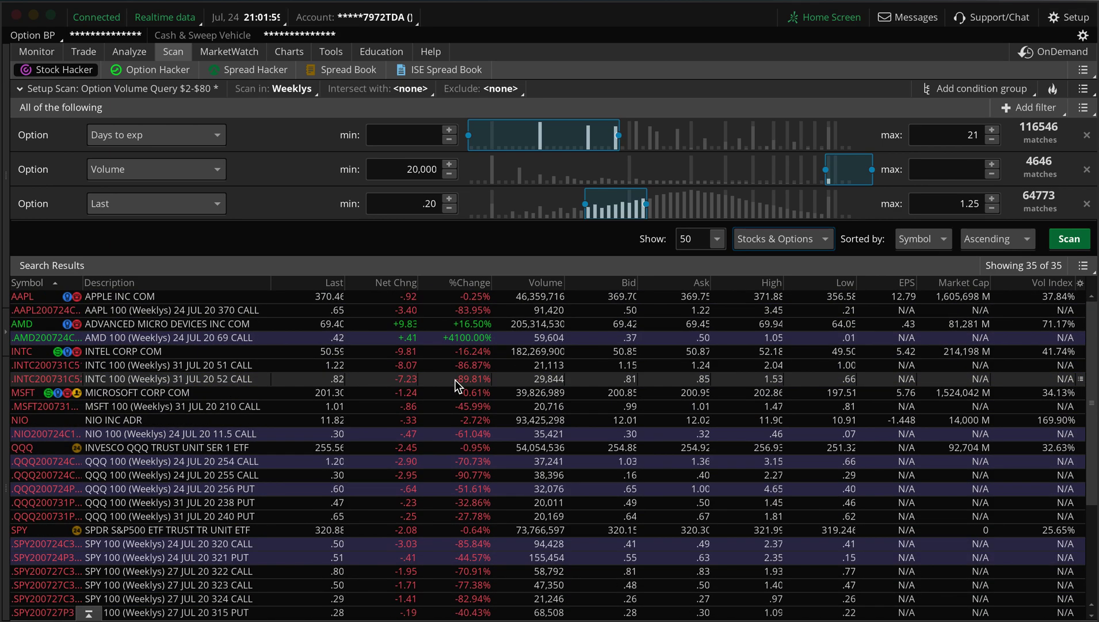
scroll(454, 380, "down", 1)
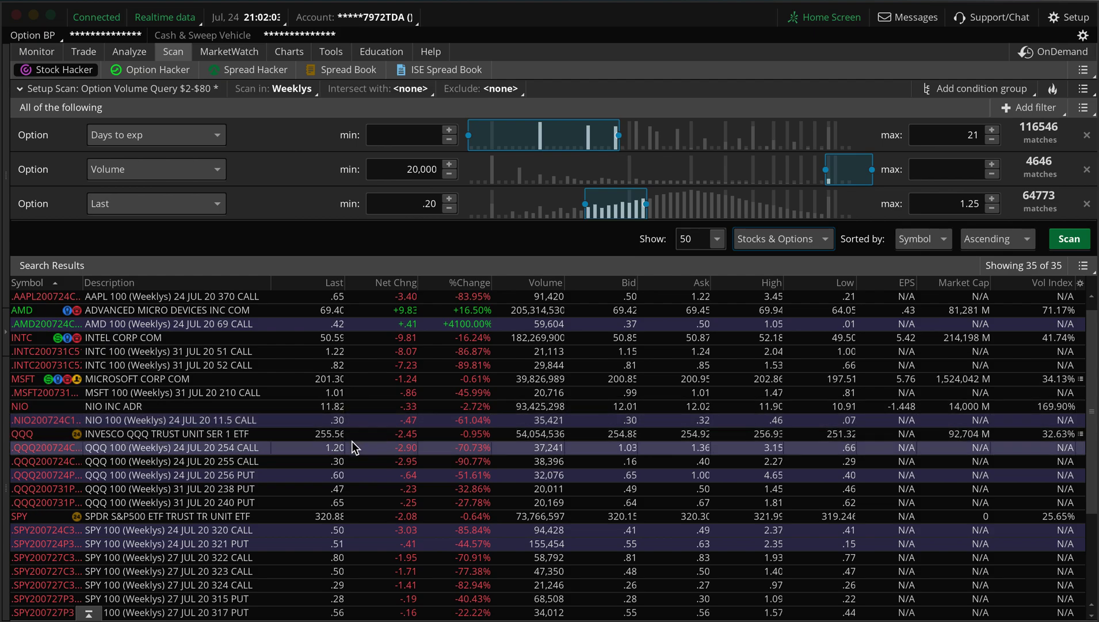
scroll(352, 442, "down", 3)
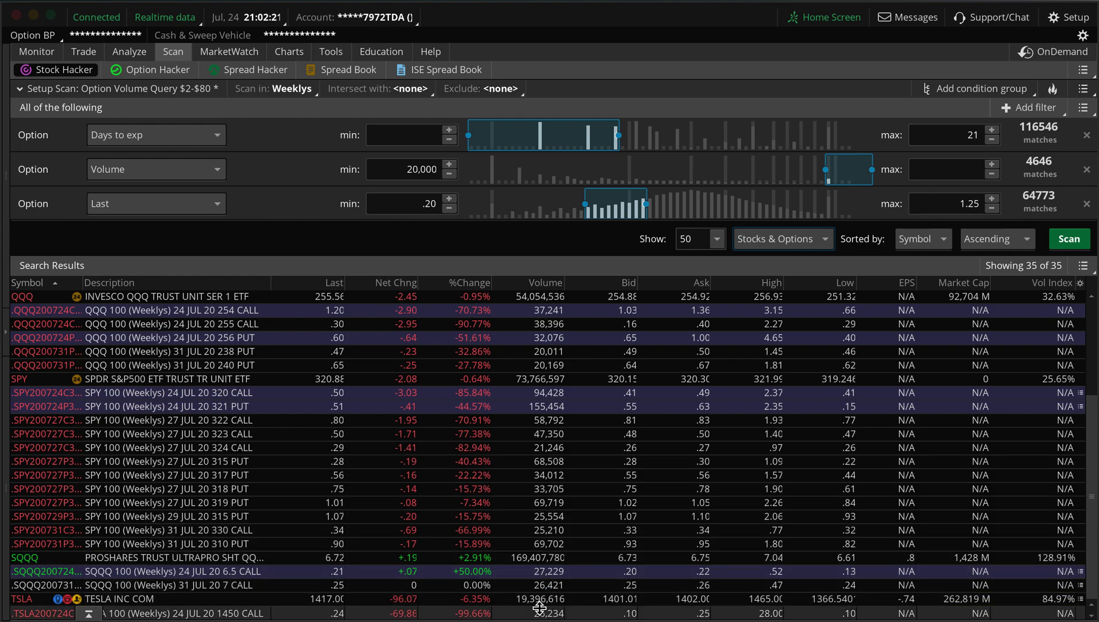
scroll(541, 605, "up", 4)
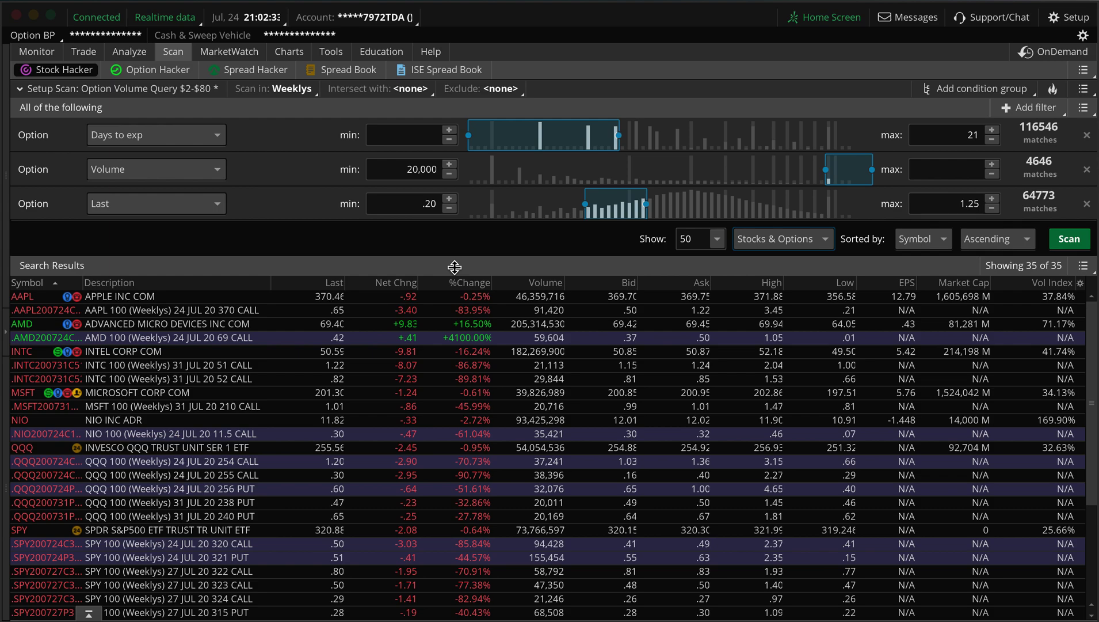
left_click(1051, 107)
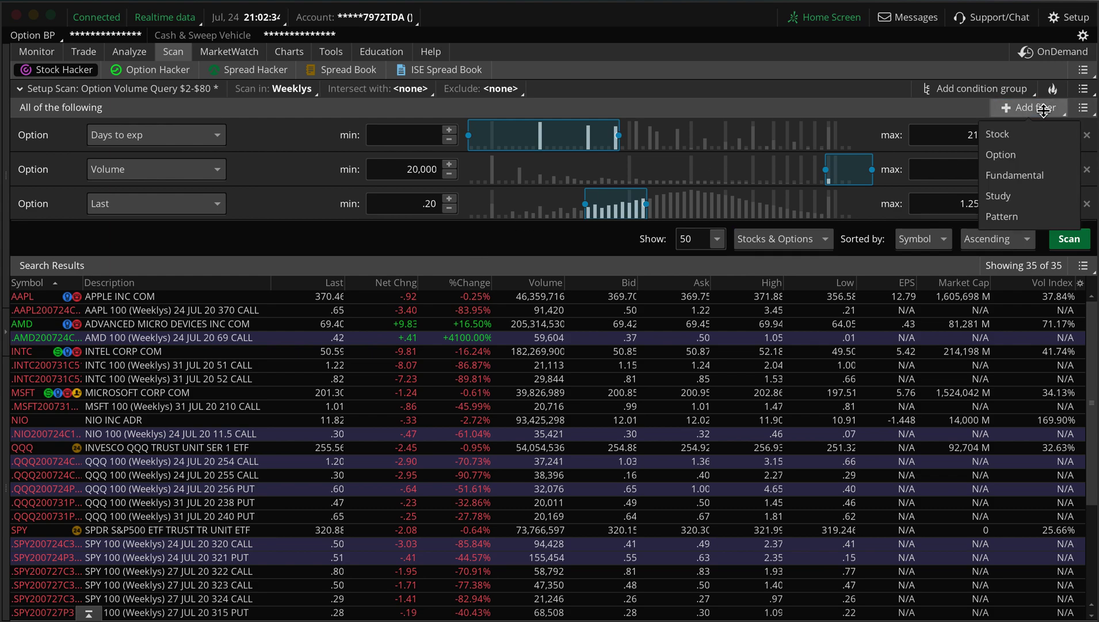
left_click(1024, 159)
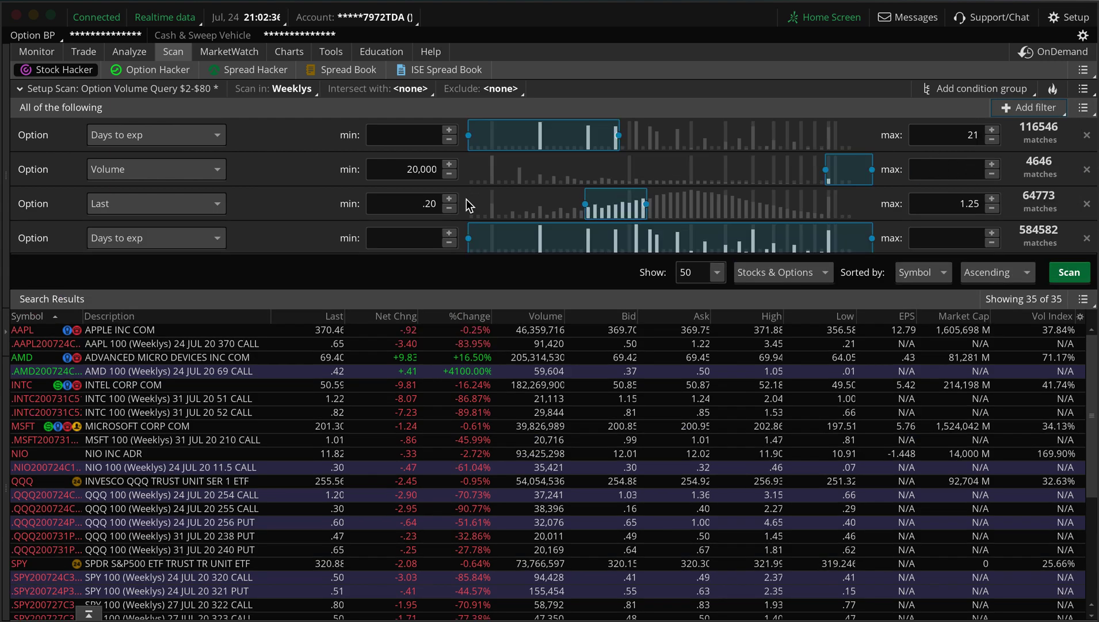
left_click(169, 238)
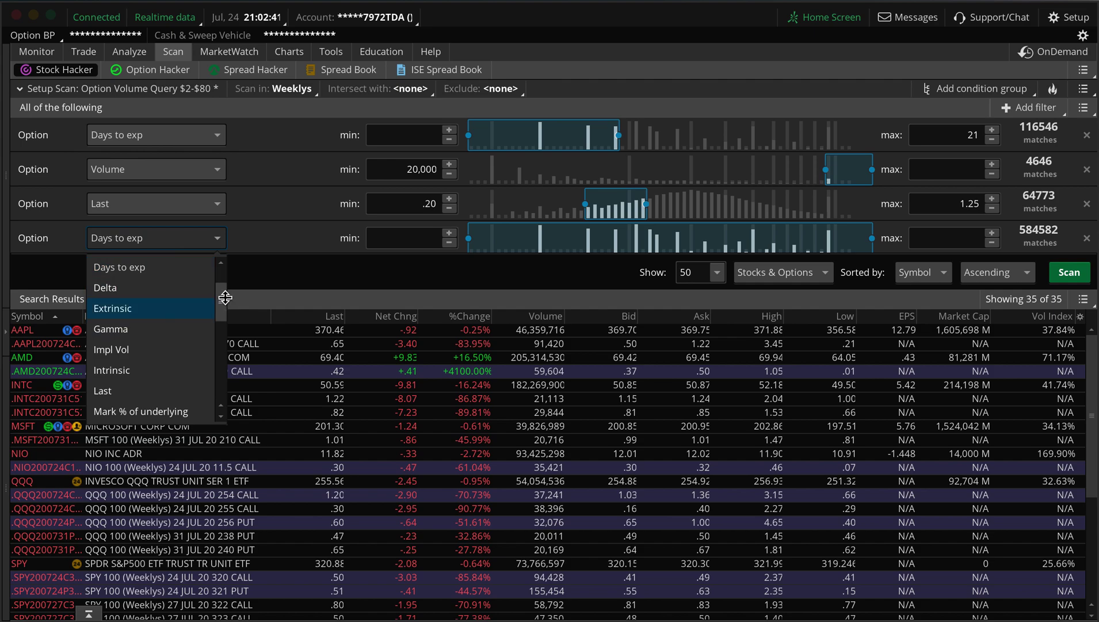
mouse_move(223, 295)
left_mouse_down()
mouse_move(215, 396)
mouse_move(216, 275)
left_mouse_up()
left_click(270, 245)
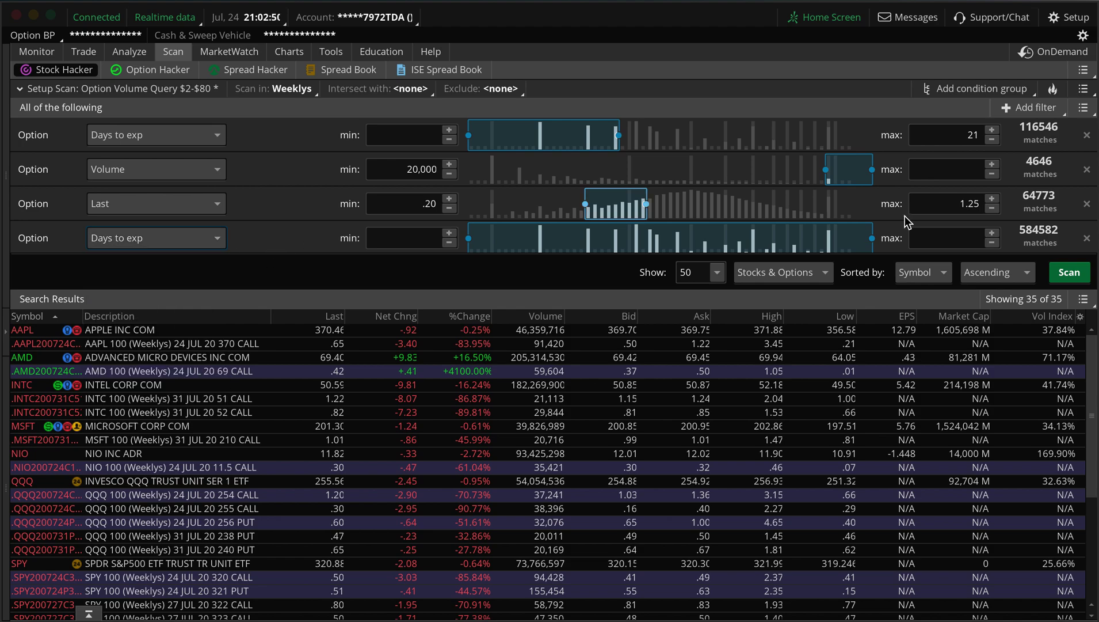
left_click(1086, 238)
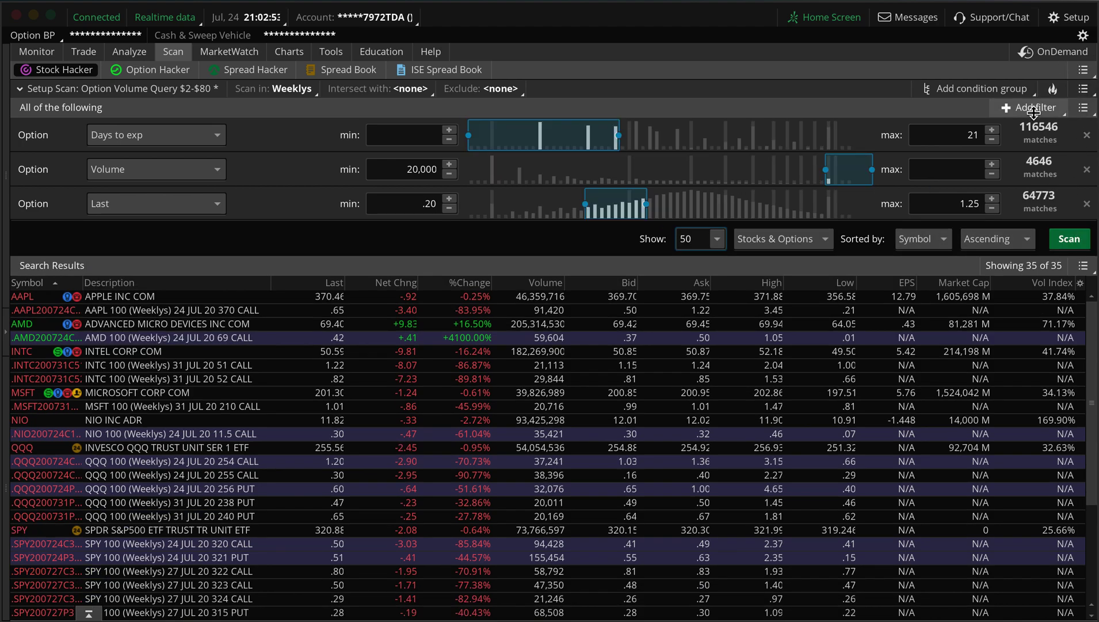
left_click(1083, 88)
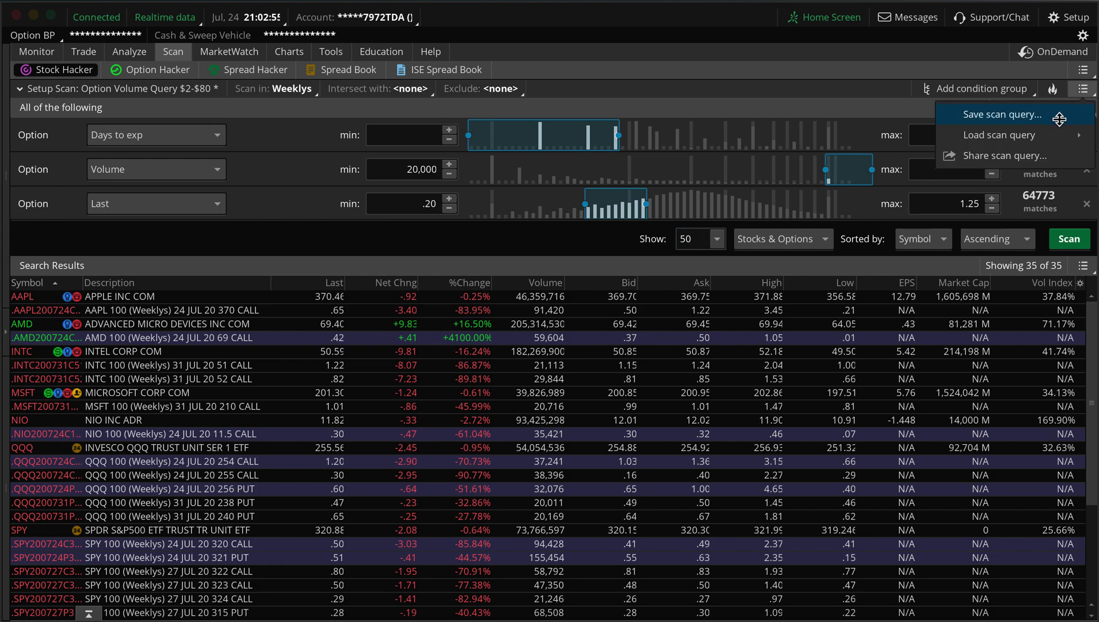
- Save the scan query under the name 'Option Volume Query $20-125'
left_click(1060, 118)
left_click(911, 144)
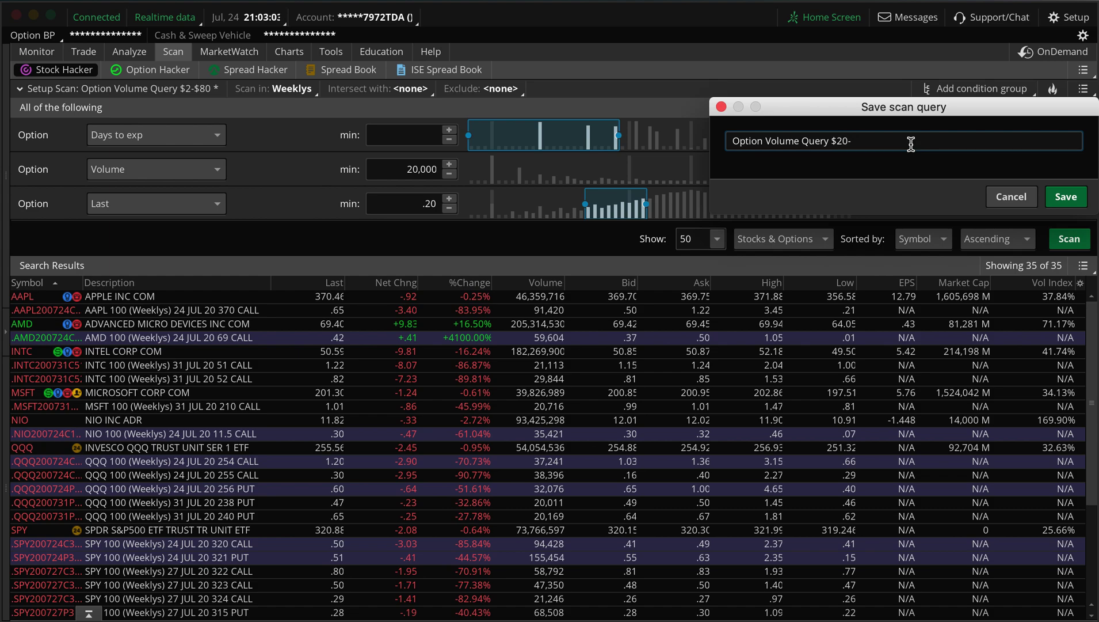
left_click(1066, 197)
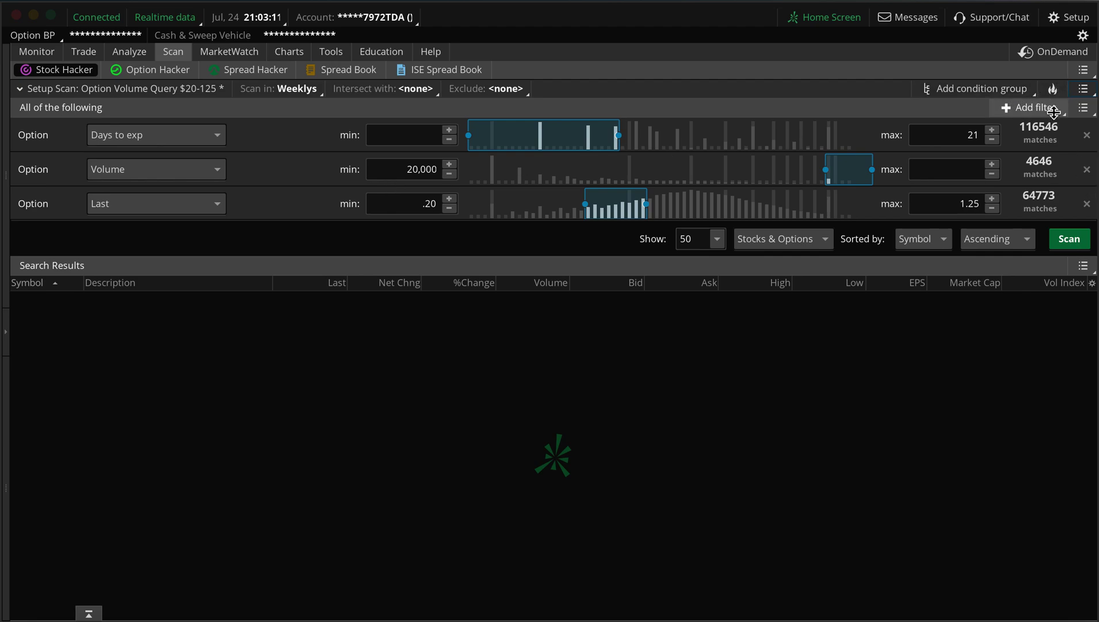
left_click(1084, 88)
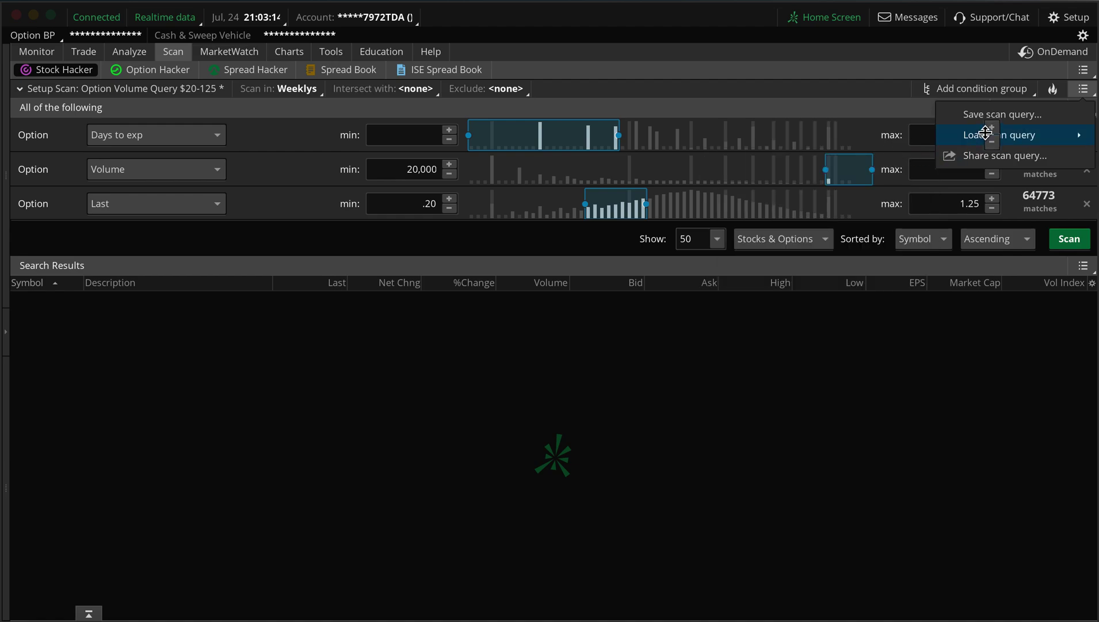
- Load the personal scan 'Option Volume Query $20-125' and rerun it for 35 results
mouse_move(986, 133)
mouse_move(878, 138)
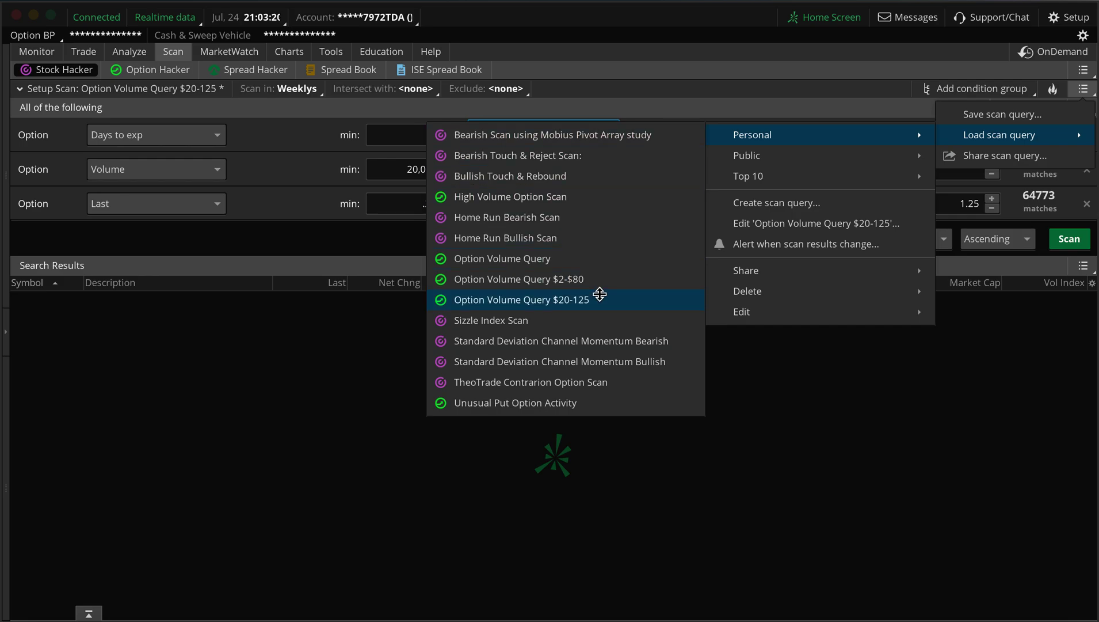
left_click(600, 295)
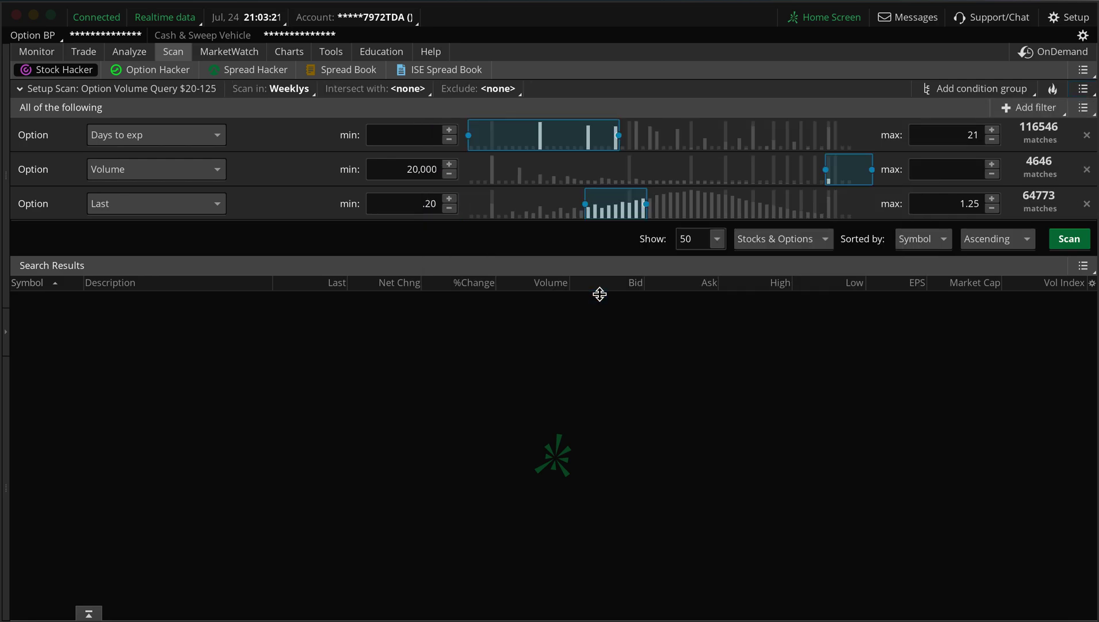
left_click(1069, 238)
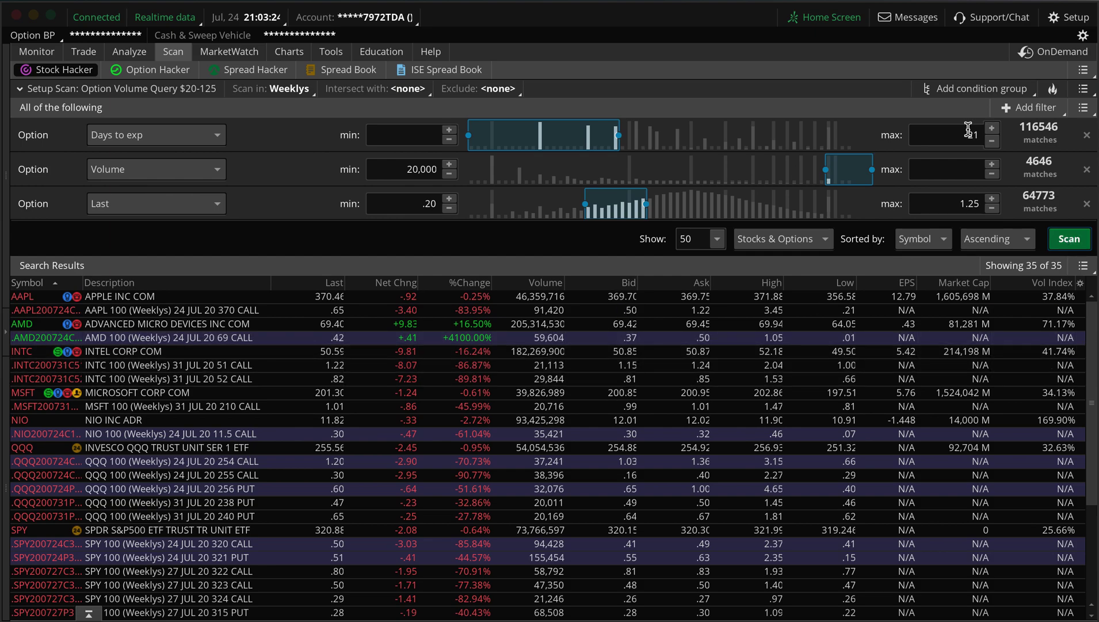
left_click(1087, 109)
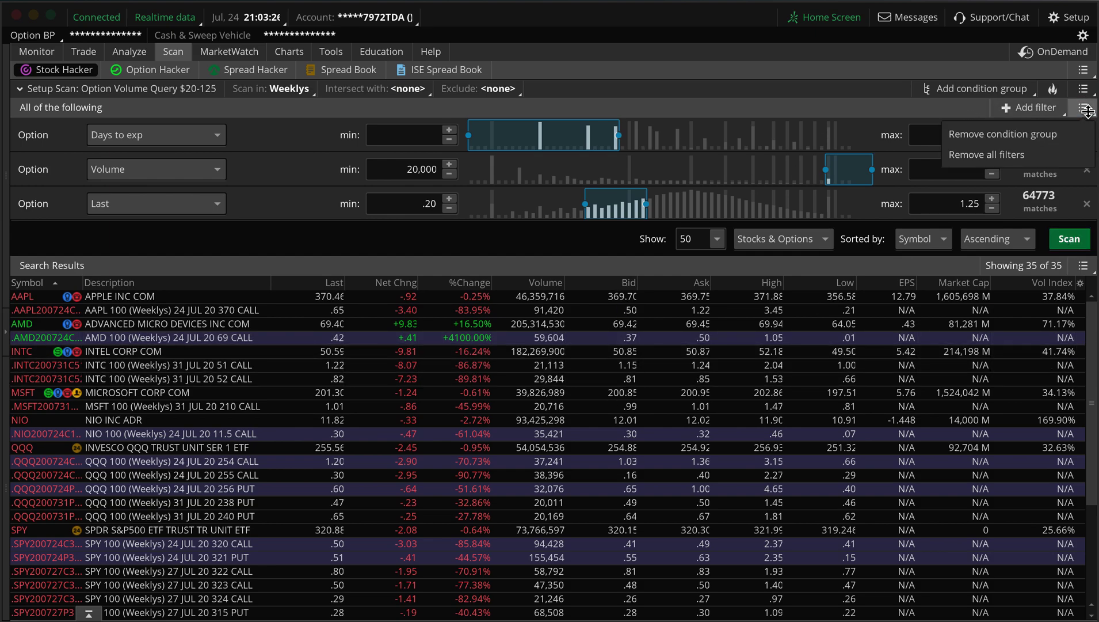
left_click(1087, 111)
left_click(1083, 90)
left_click(1083, 89)
left_click(1083, 89)
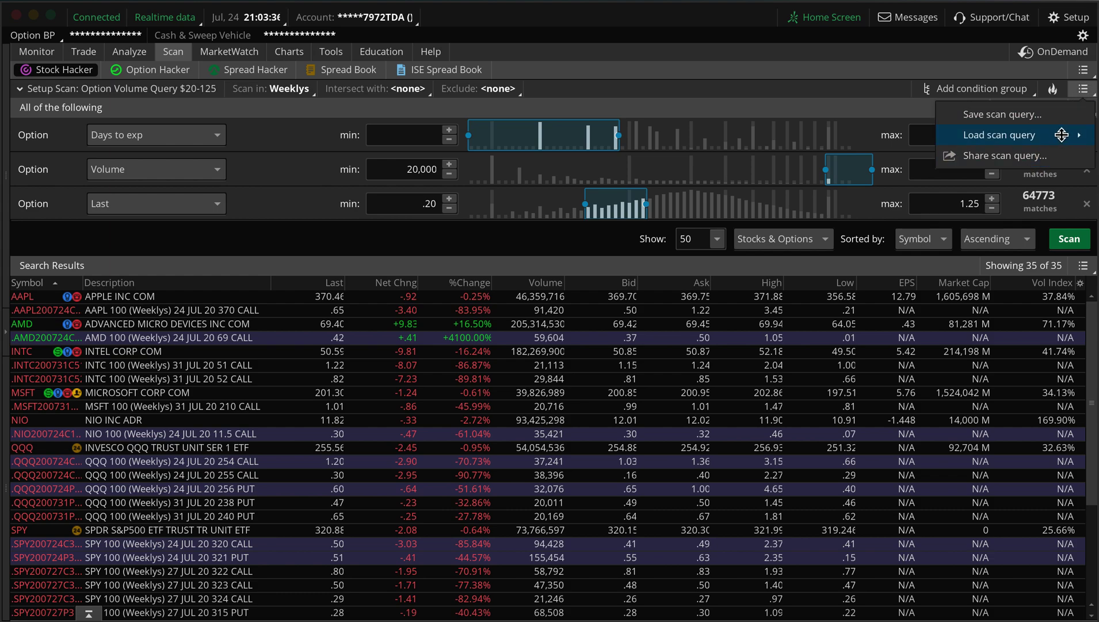
left_click(1086, 88)
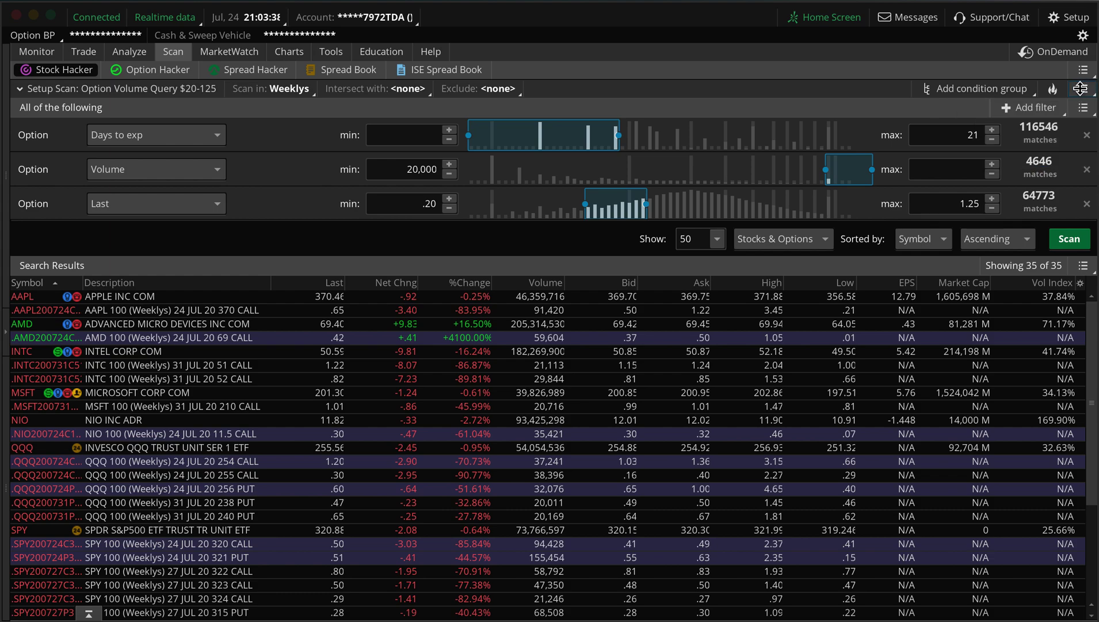
left_click(1066, 17)
left_click(993, 75)
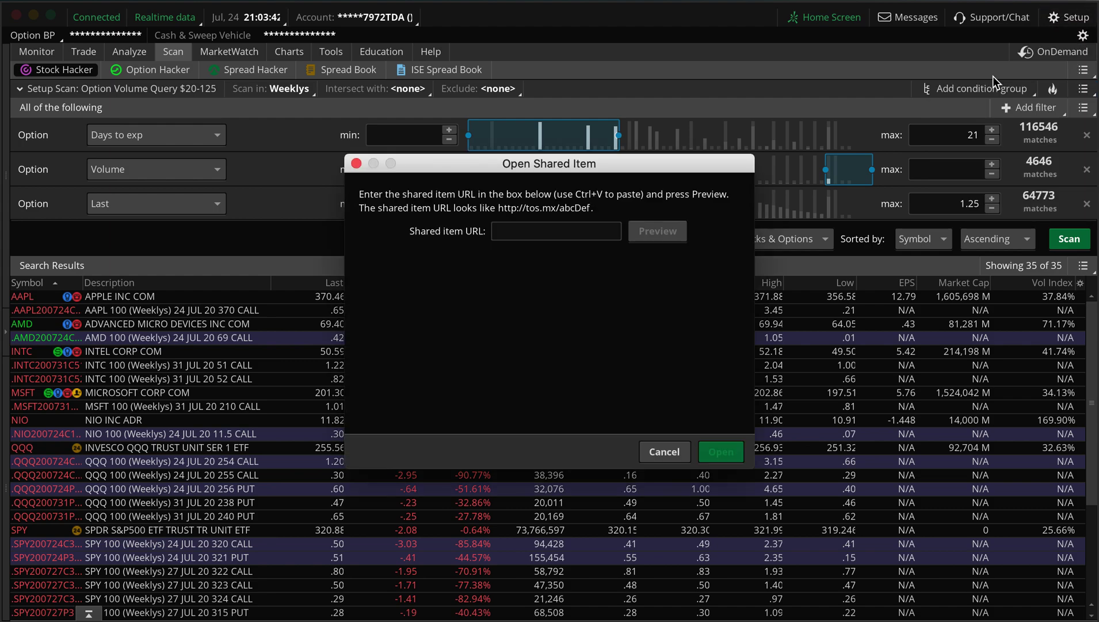
left_click(665, 452)
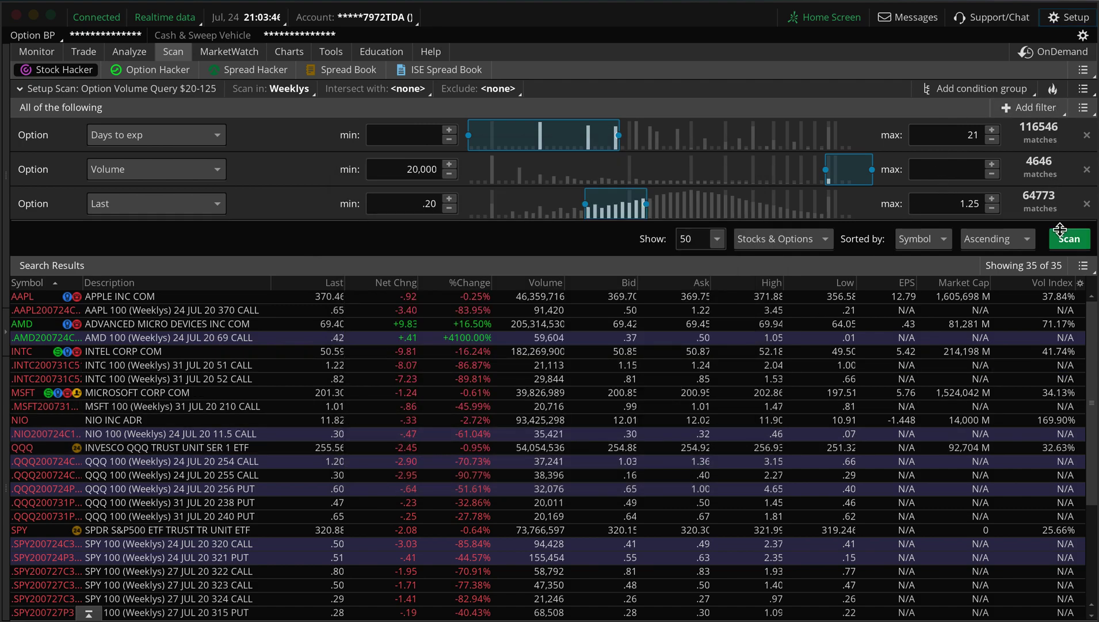
left_click(1083, 266)
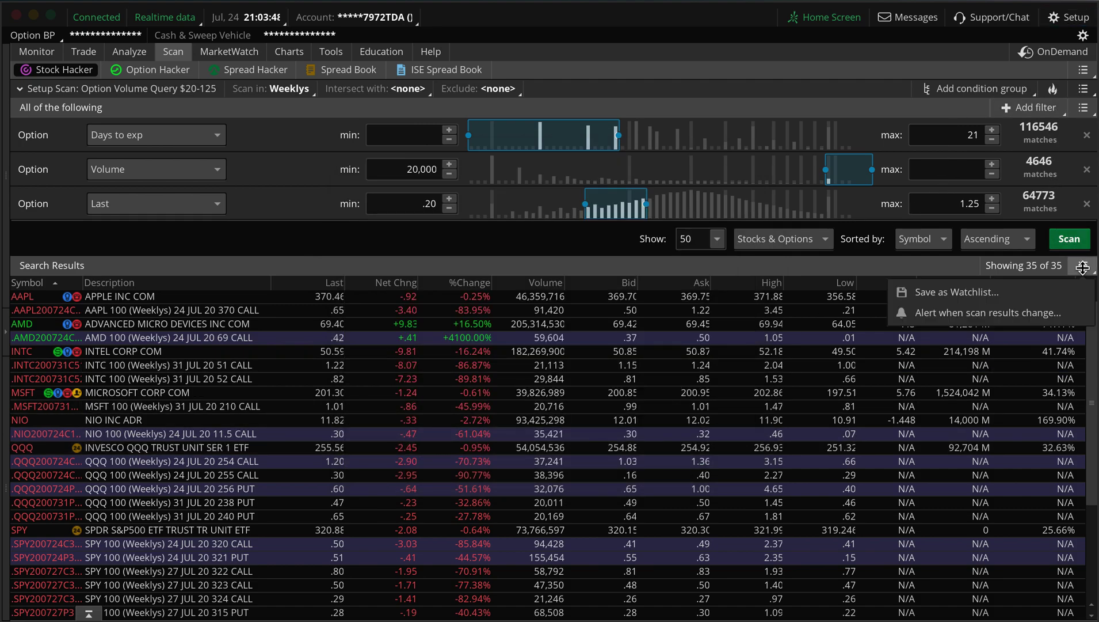
- Create a scan alert that fires when a symbol is added to the results
left_click(985, 313)
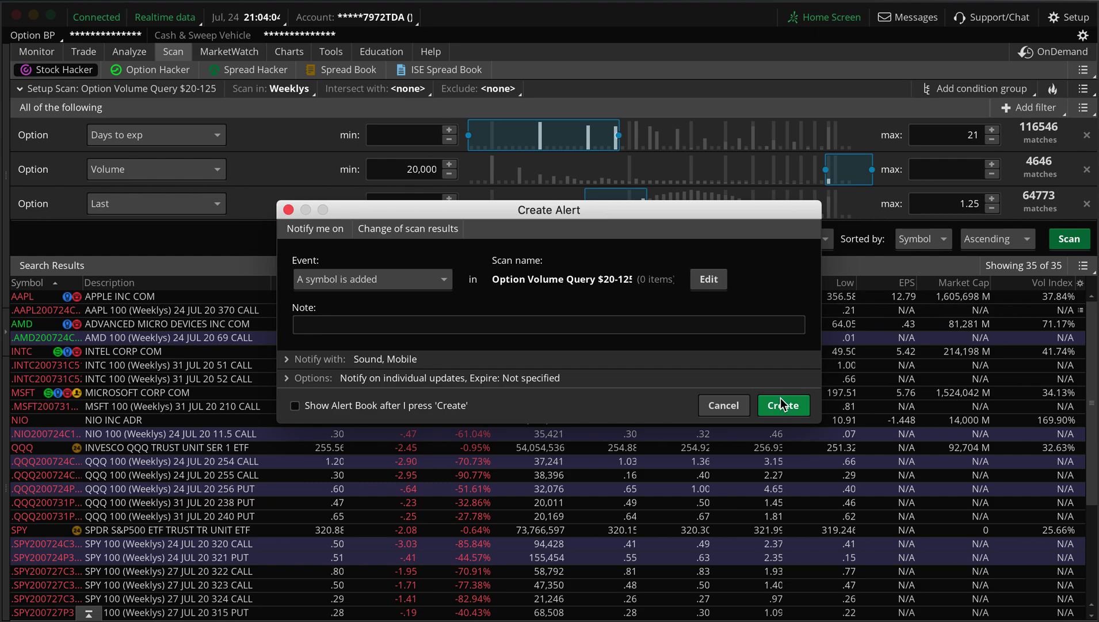
left_click(724, 405)
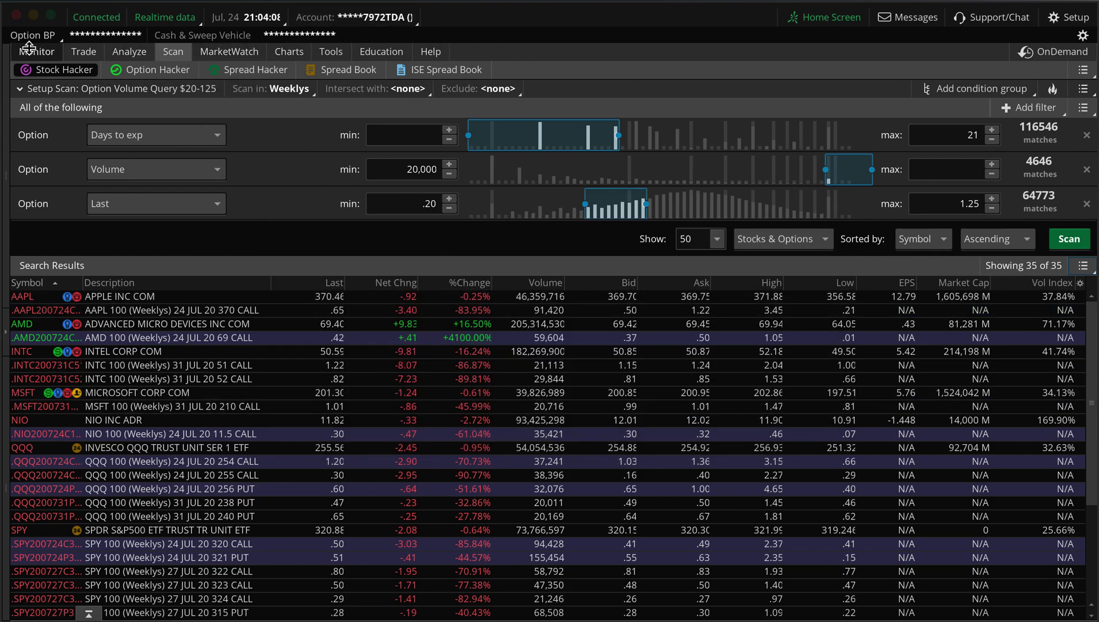
- On the Trade page, show the Personal 'Option Volume Query $20-125' scan as the side watchlist
mouse_move(36, 51)
left_click(83, 51)
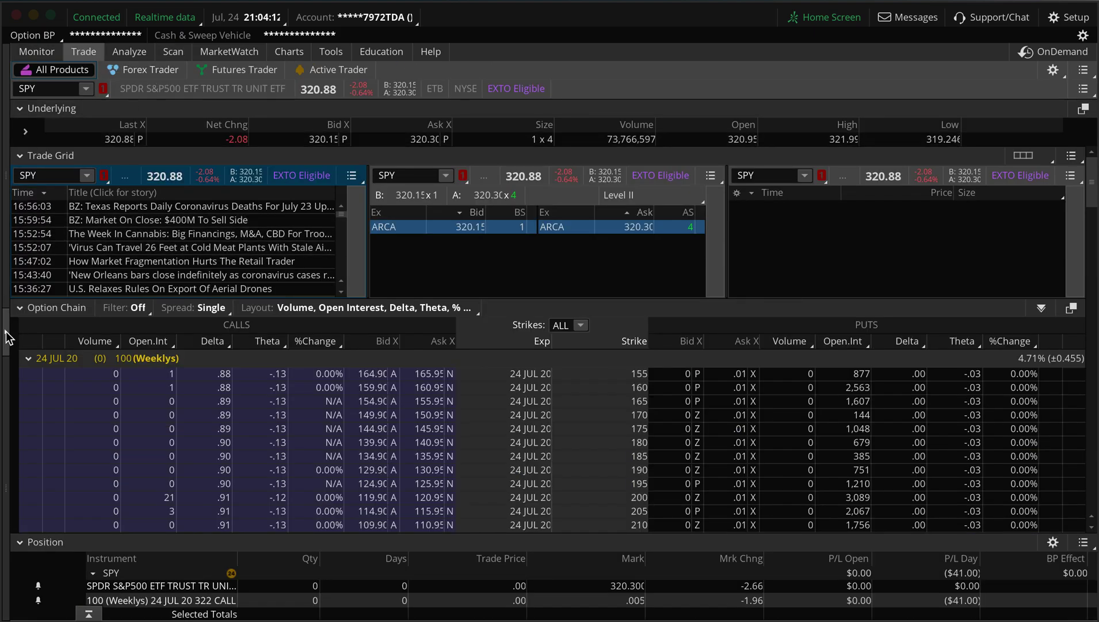
left_click(5, 331)
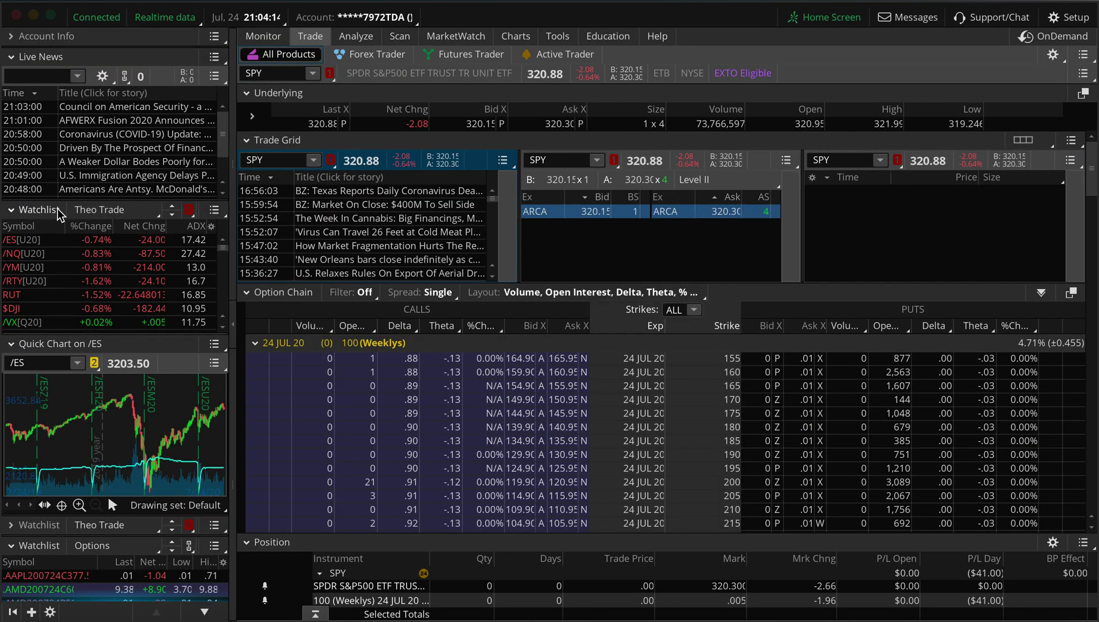
left_click(114, 209)
mouse_move(113, 210)
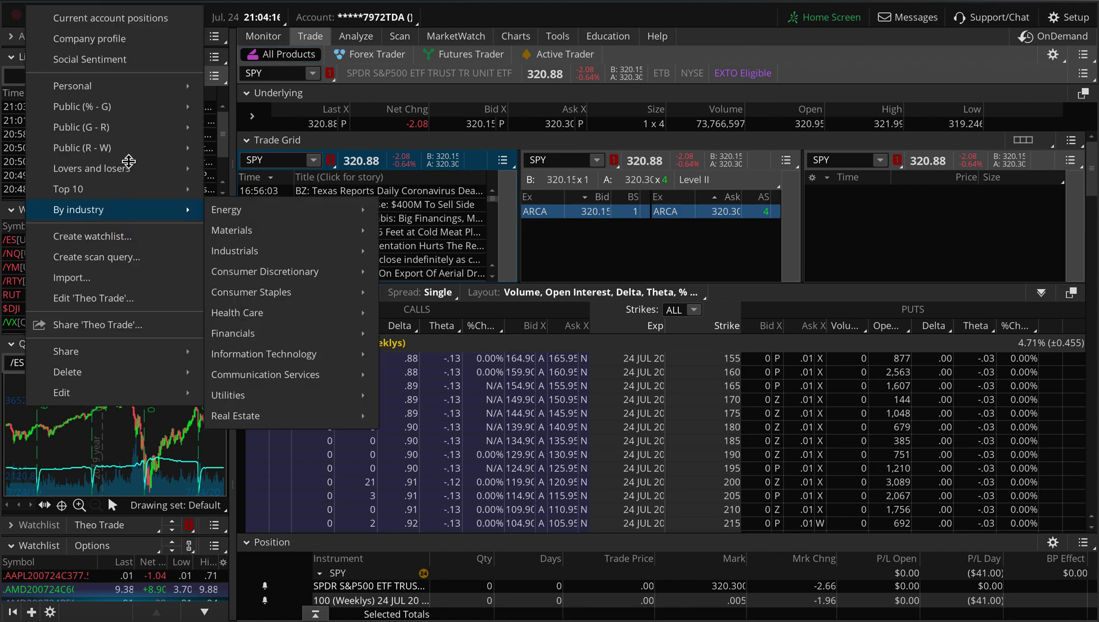
mouse_move(154, 92)
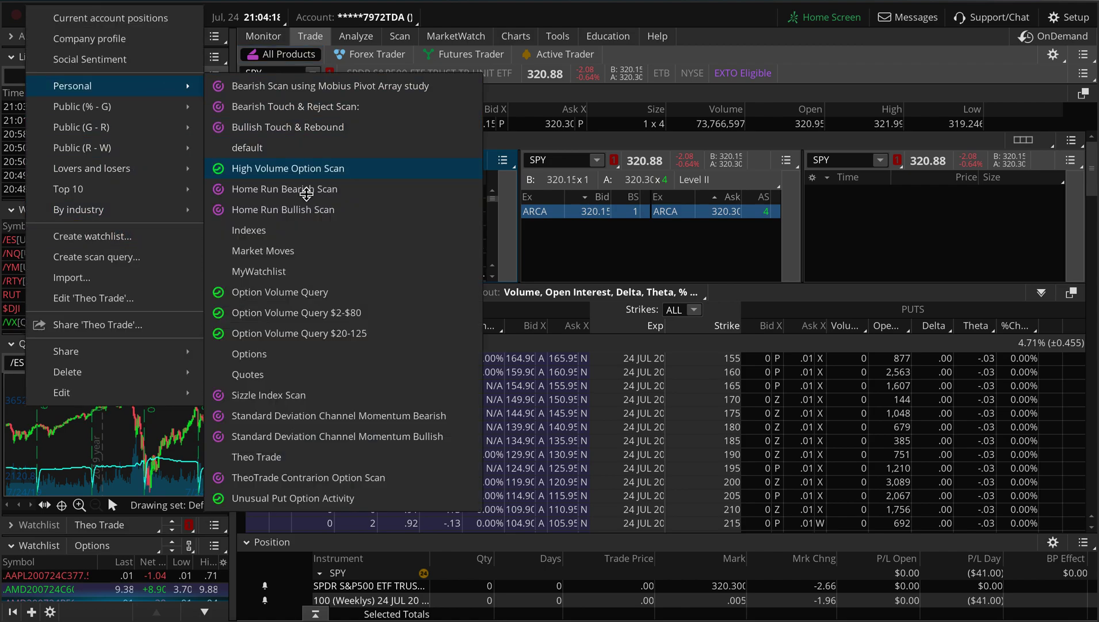
left_click(340, 334)
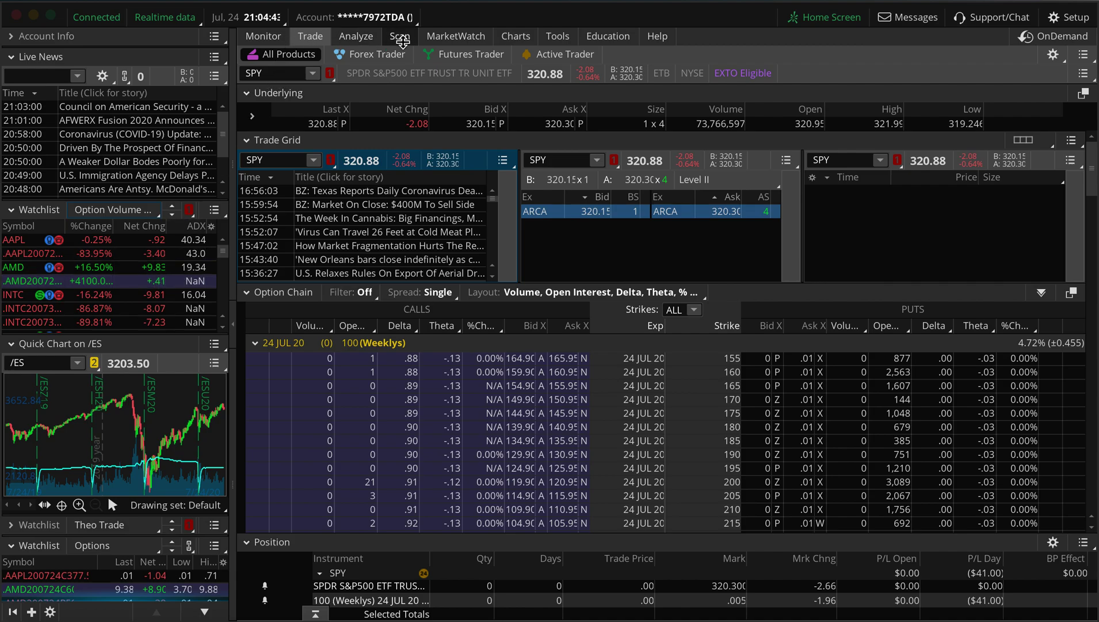
left_click(400, 37)
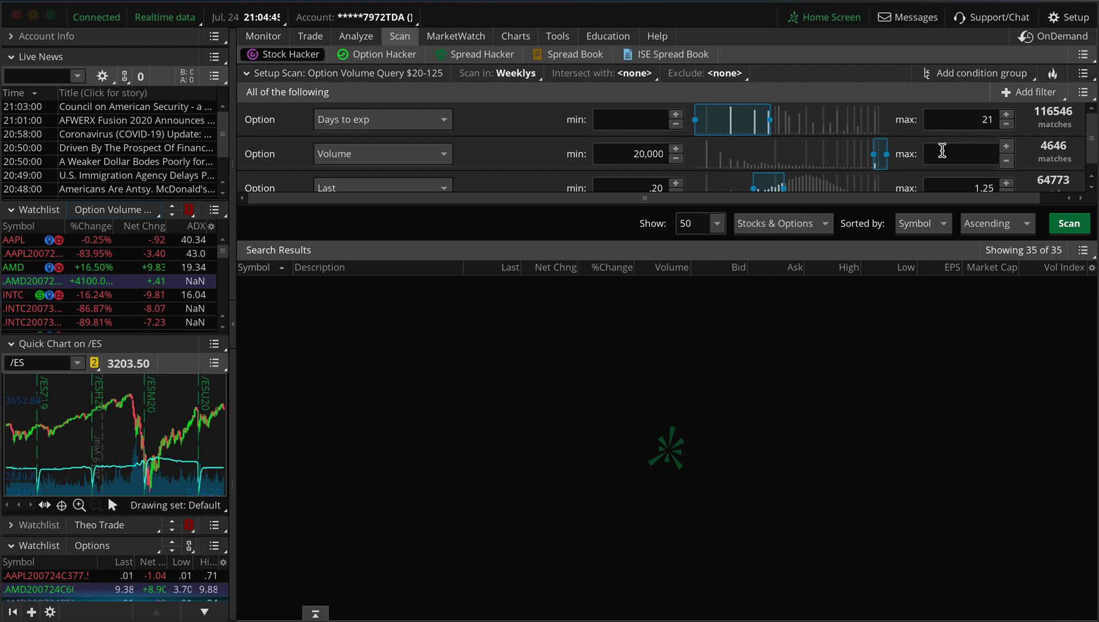
- Scroll the 'Option Volume Query $20-125' results and collapse the side panel for full width
scroll(942, 150, "down", 1)
scroll(942, 150, "up", 1)
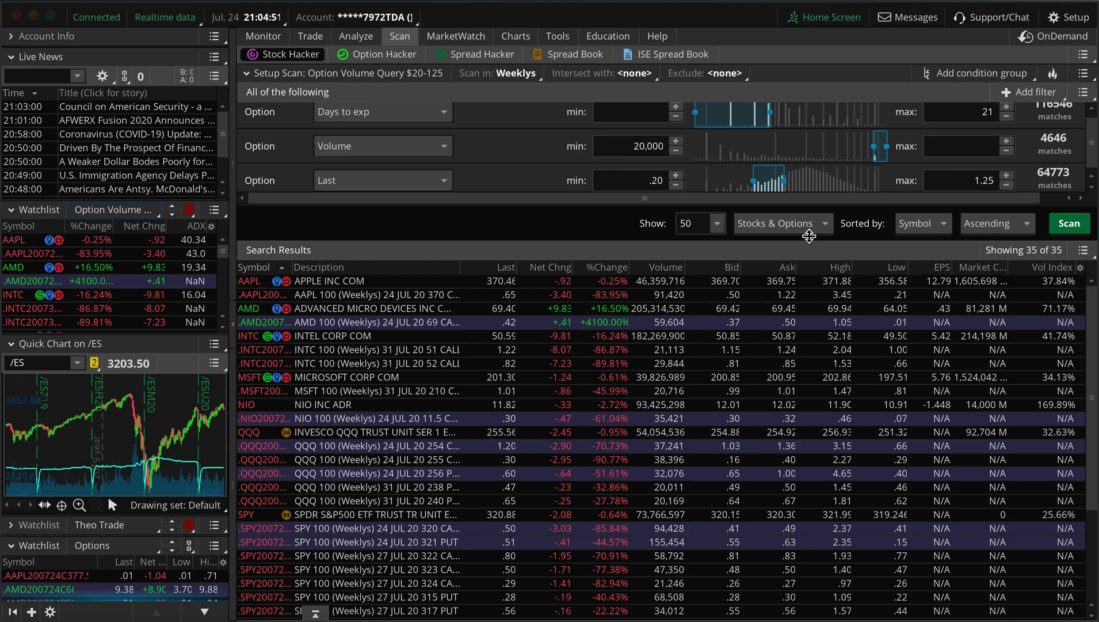
scroll(586, 444, "down", 3)
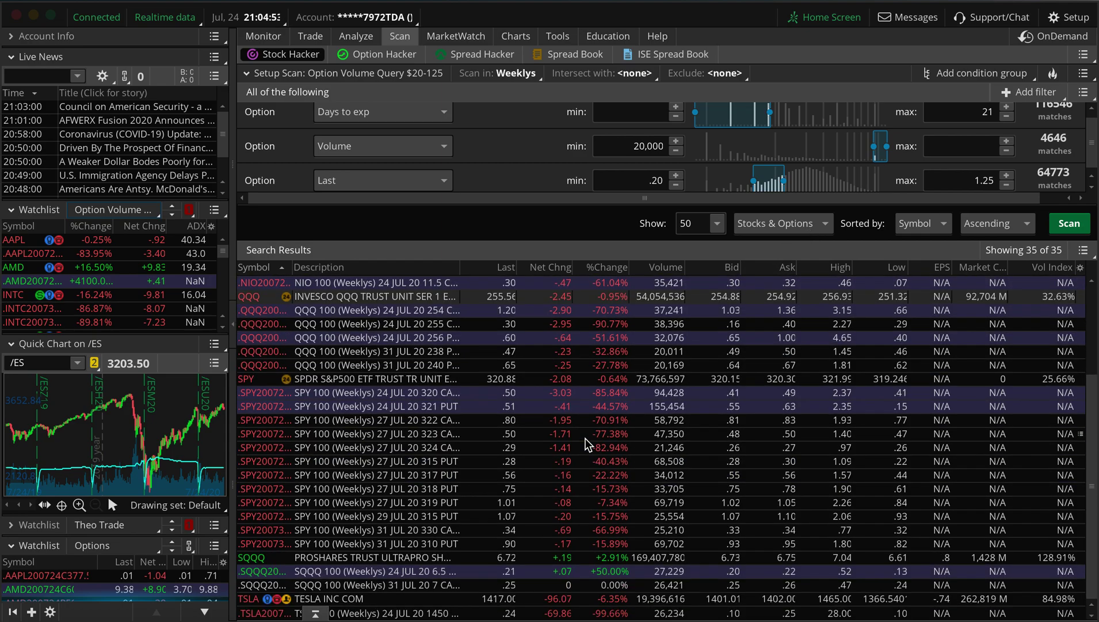
left_click(232, 325)
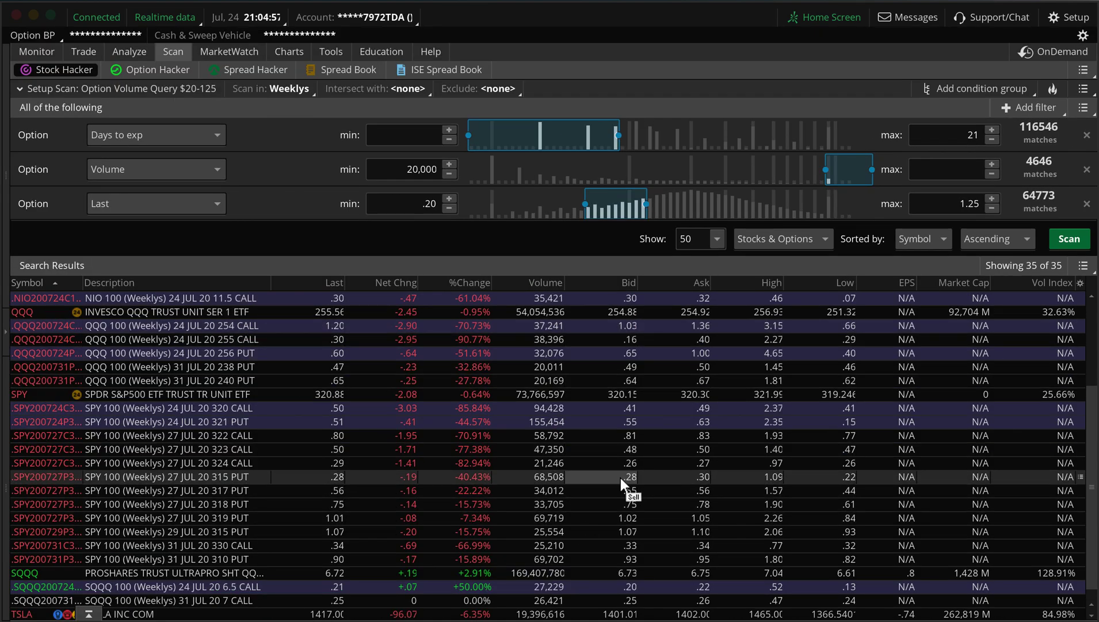
scroll(620, 478, "down", 1)
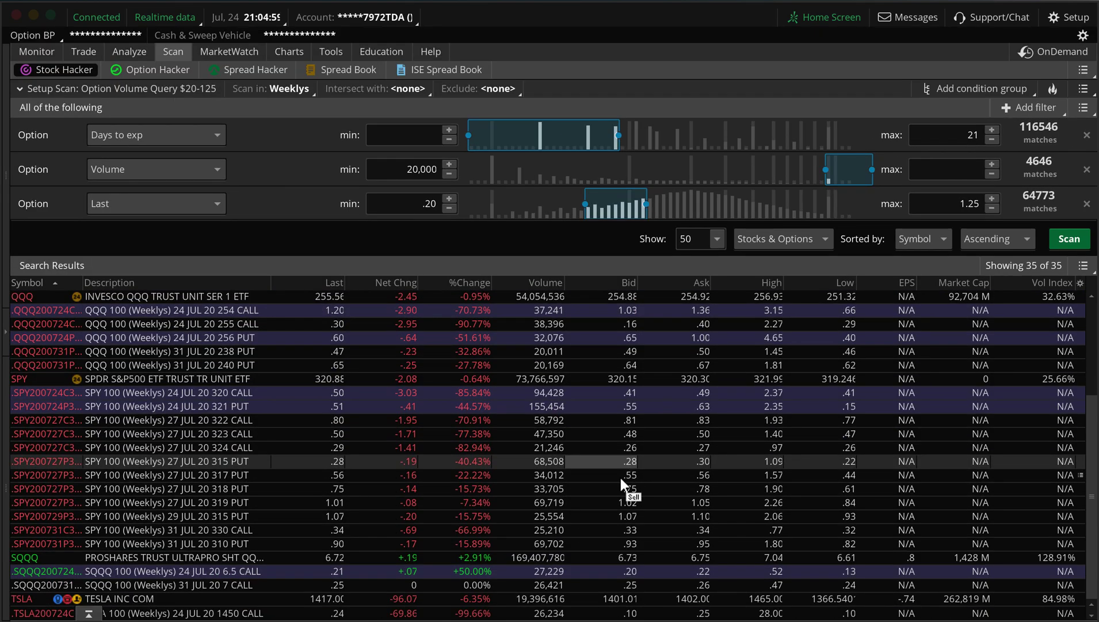
scroll(620, 477, "up", 3)
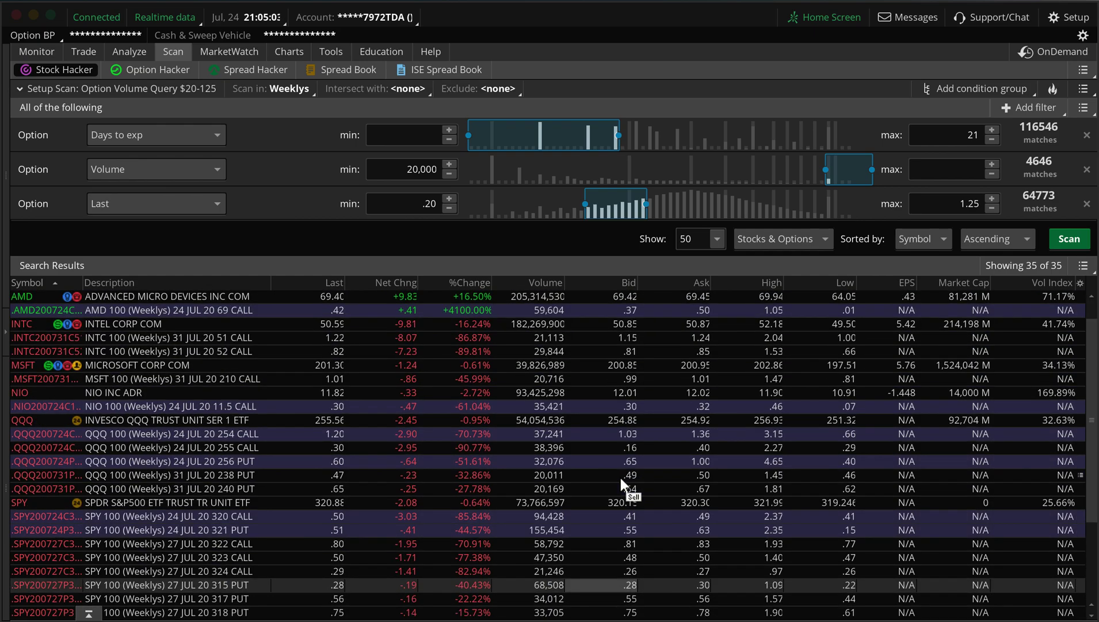